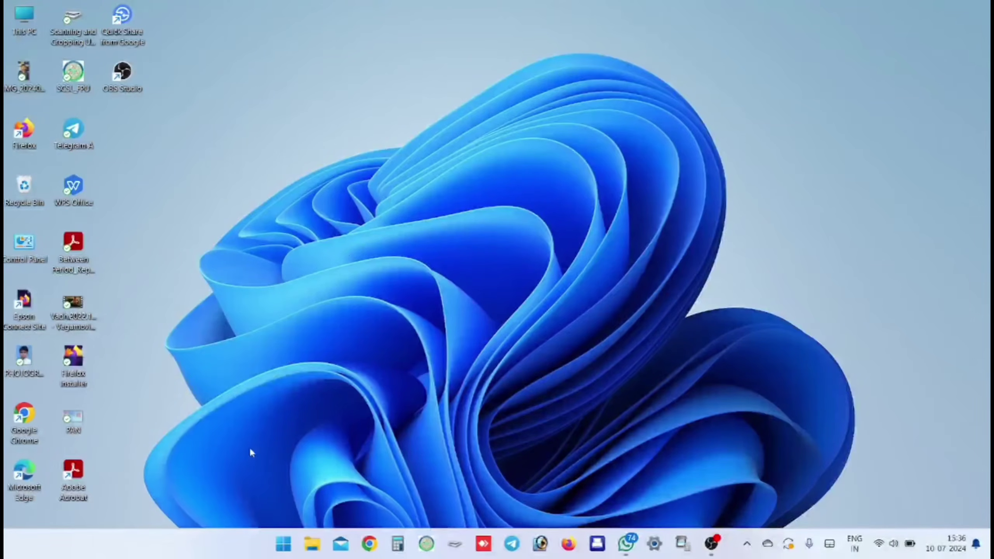
# Step: Open the photo IMG_20240527_181104.jpg from the desktop and view it full-size
pyautogui.doubleClick(24, 80)
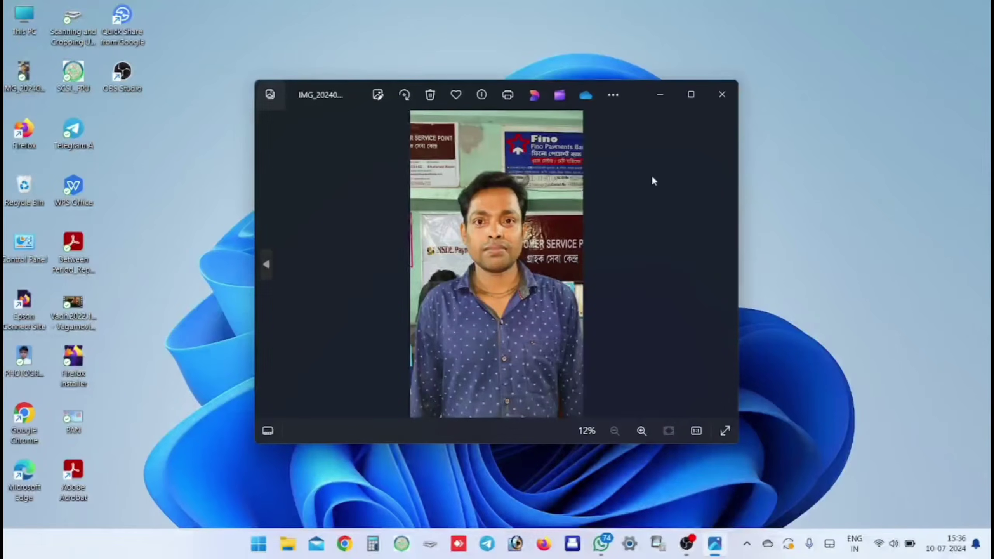
pyautogui.click(690, 95)
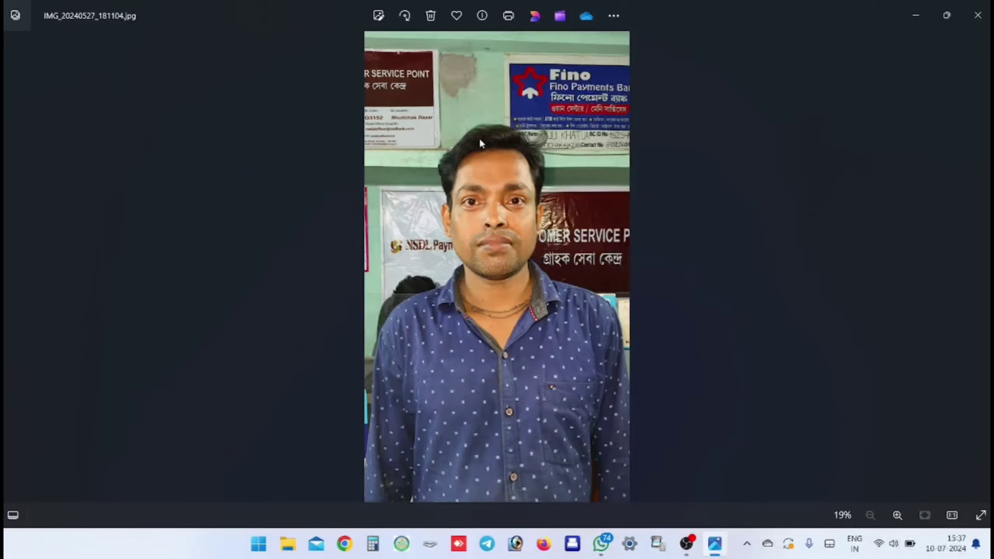
# Step: Switch to Google Chrome and go to the remove.bg/upload page
pyautogui.click(345, 544)
pyautogui.click(253, 41)
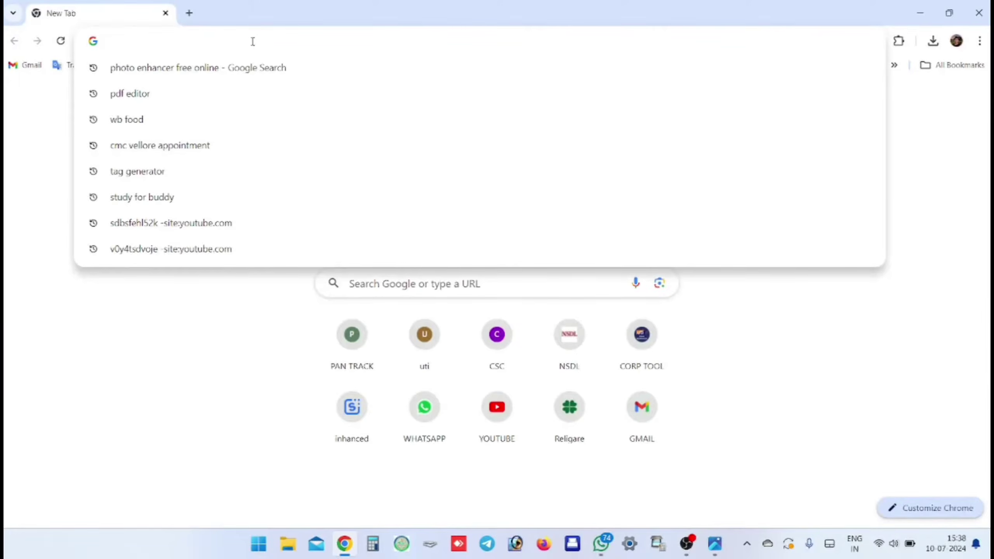
pyautogui.write('re')
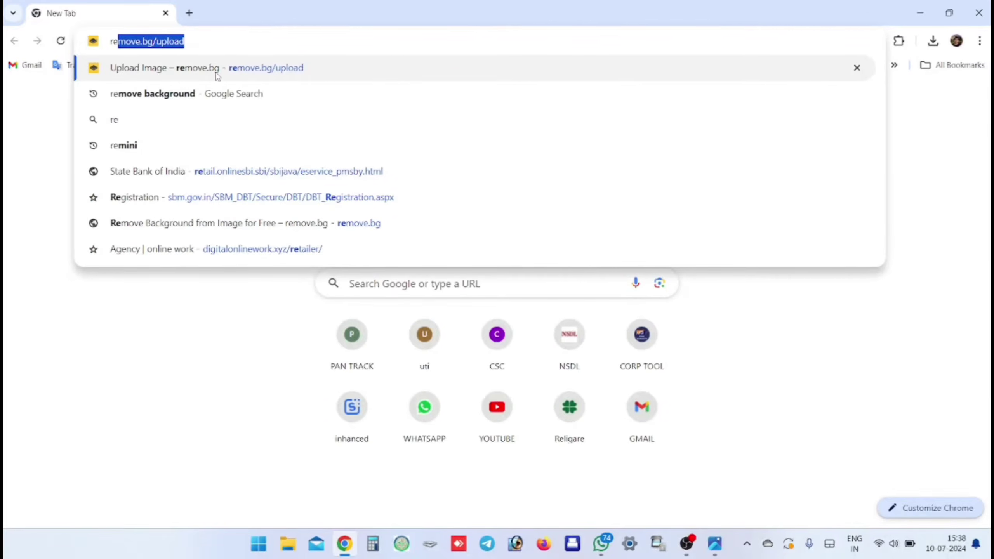
pyautogui.press('Return')
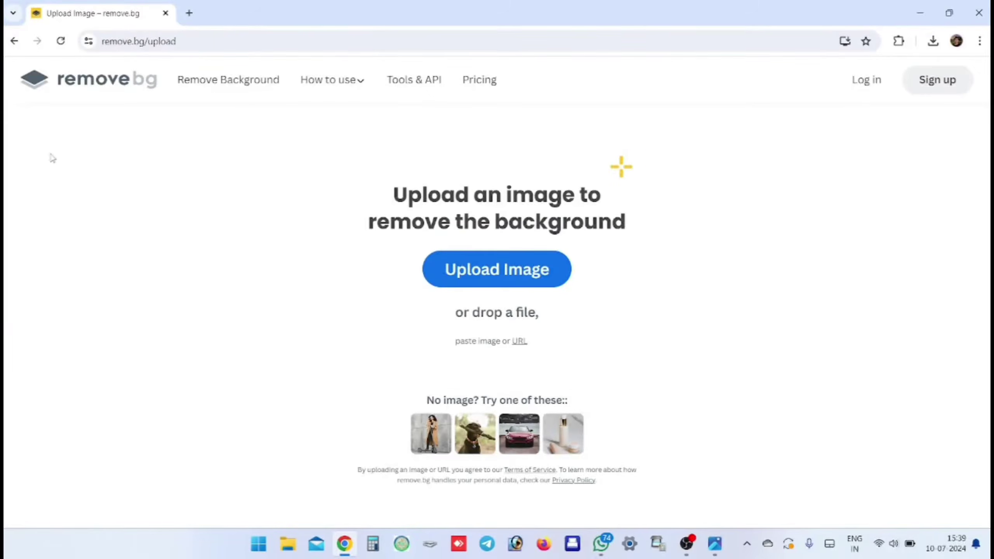
# Step: Upload the photo IMG_20240527_181104 from the Desktop folder for background removal
pyautogui.click(516, 271)
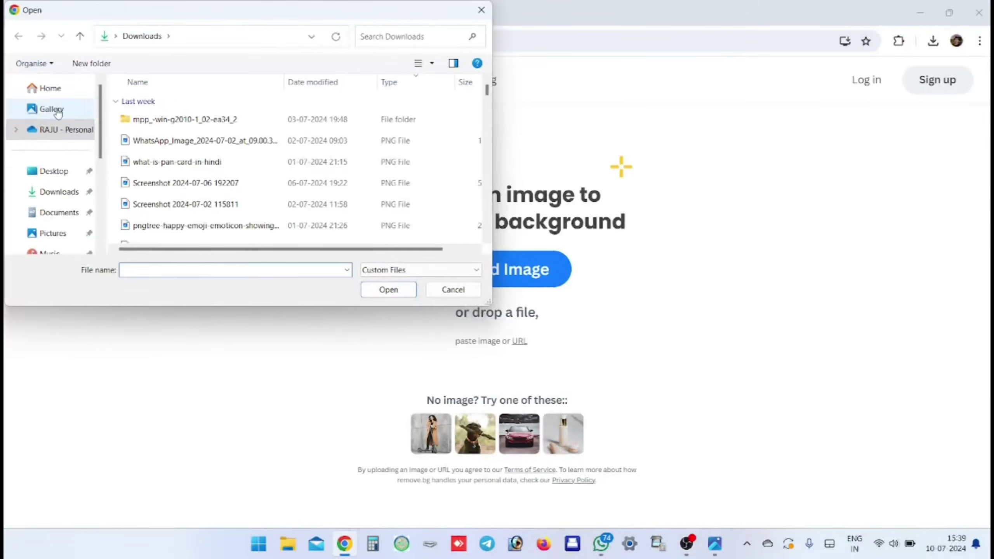
pyautogui.click(53, 172)
pyautogui.click(137, 115)
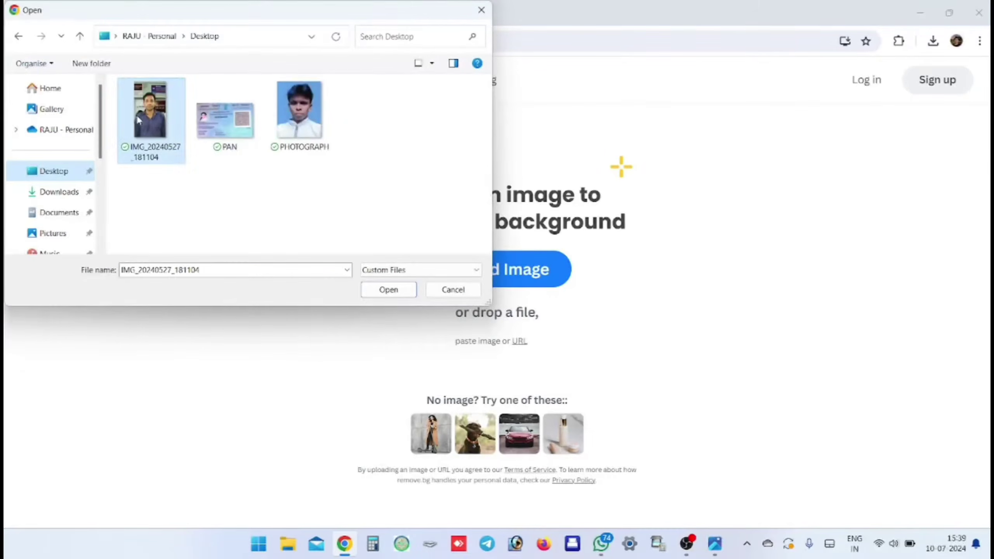
pyautogui.doubleClick(137, 115)
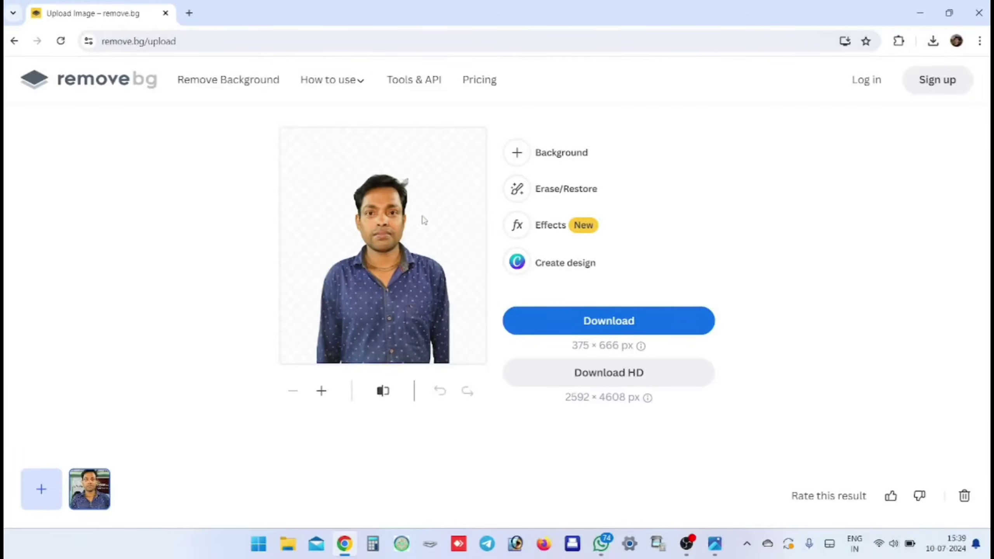
# Step: Examine the cutout's edges up close, especially around the hair, for leftover background
pyautogui.click(322, 391)
pyautogui.click(321, 391)
pyautogui.moveTo(408, 242); pyautogui.dragTo(407, 277)
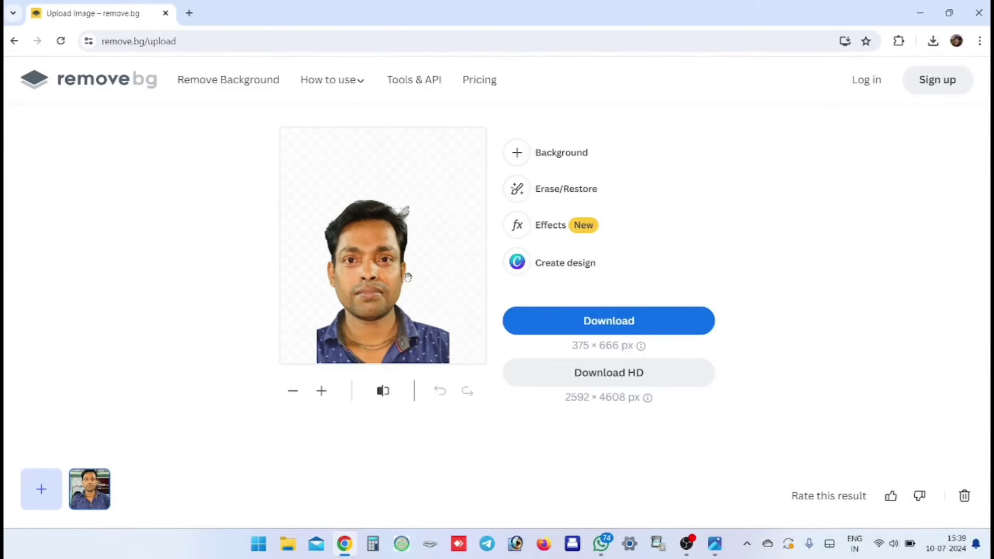
pyautogui.click(321, 391)
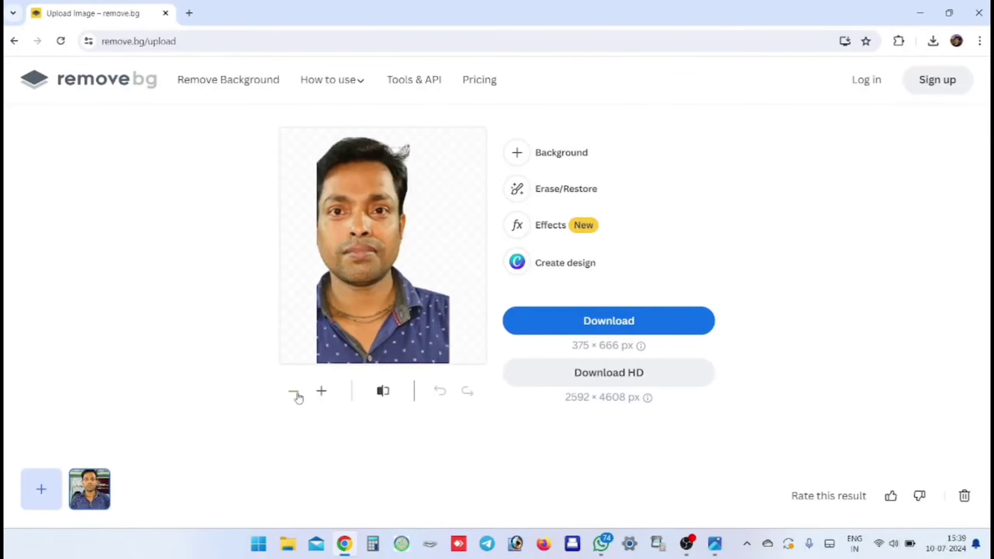
pyautogui.click(297, 395)
pyautogui.click(317, 393)
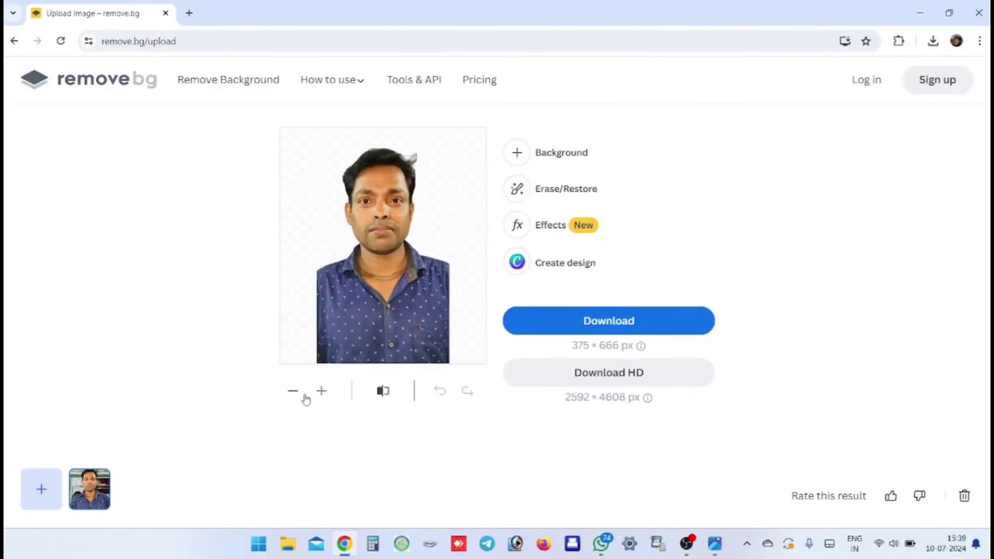
pyautogui.click(317, 392)
pyautogui.click(293, 397)
pyautogui.click(293, 397)
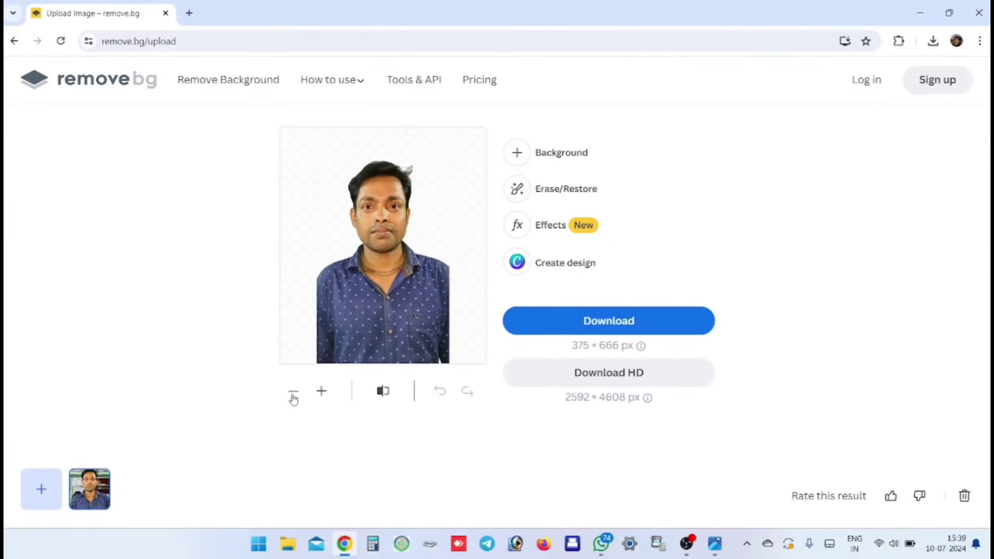
pyautogui.click(315, 393)
pyautogui.click(316, 393)
pyautogui.scroll(2, 405, 304)
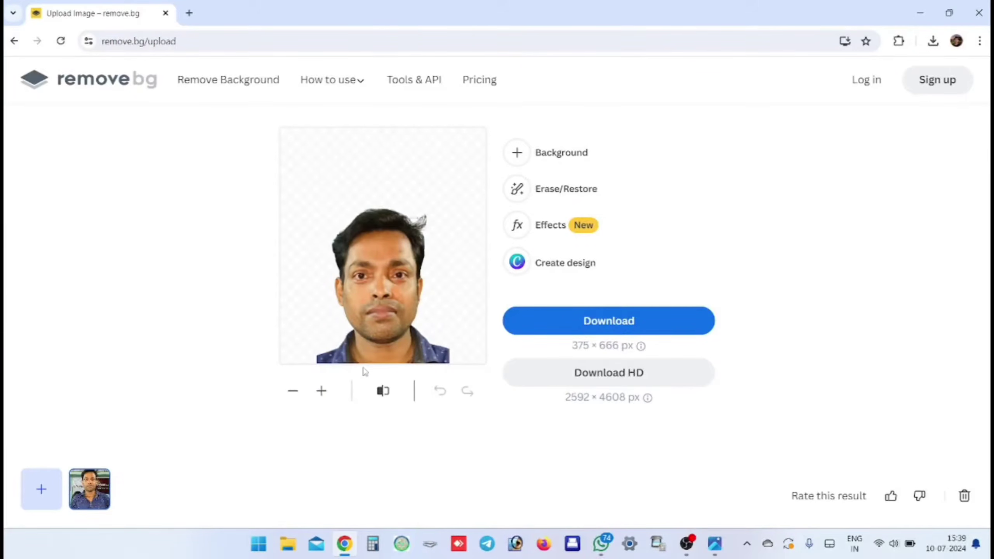
pyautogui.click(322, 391)
pyautogui.click(321, 391)
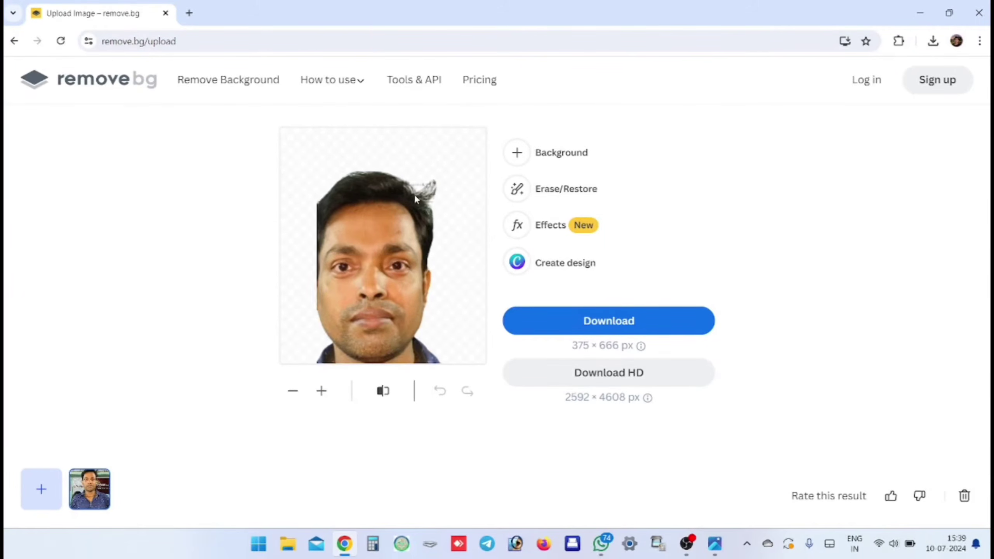
# Step: Set up Erase/Restore for manual erasing with Magic Brush off and a moderately larger brush
pyautogui.click(566, 195)
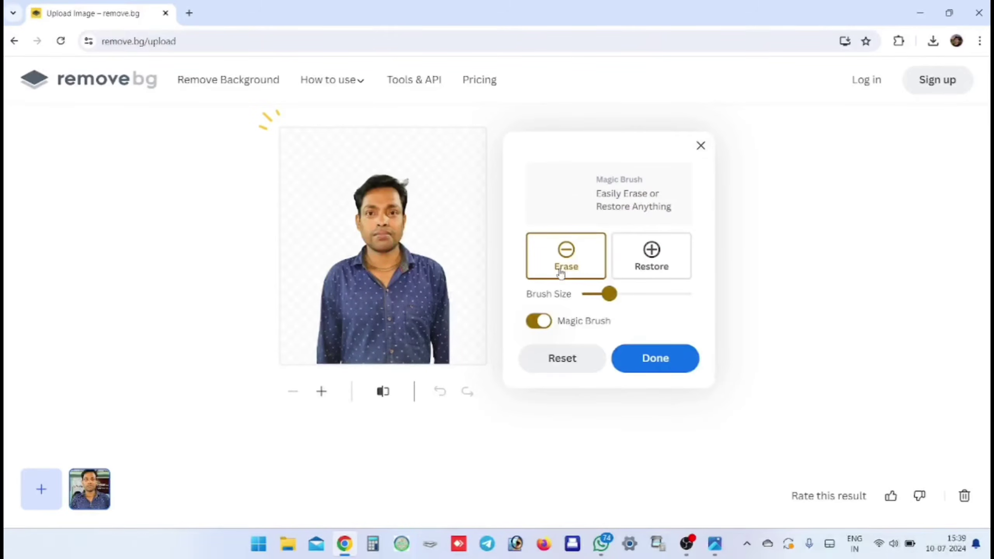
pyautogui.click(548, 322)
pyautogui.click(555, 267)
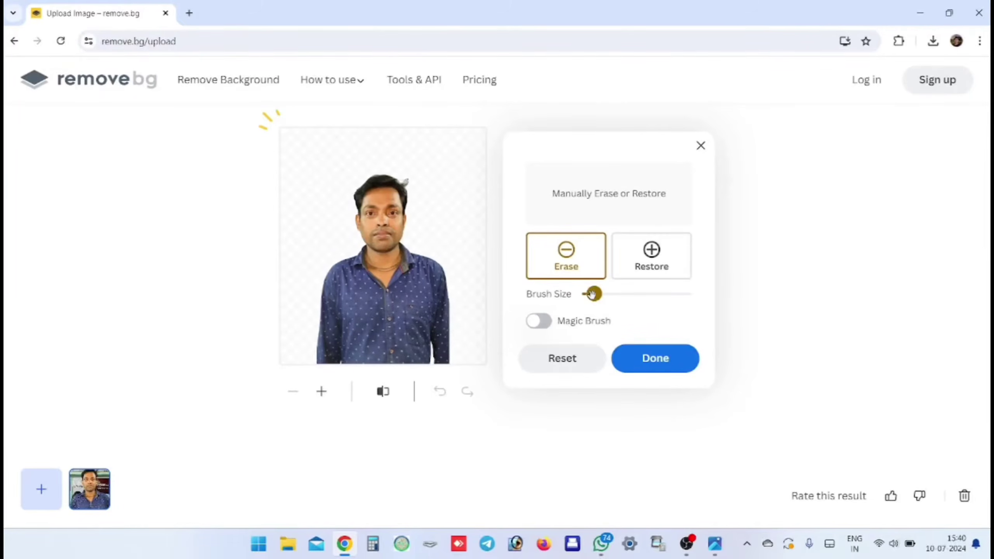
pyautogui.moveTo(592, 294); pyautogui.dragTo(624, 302)
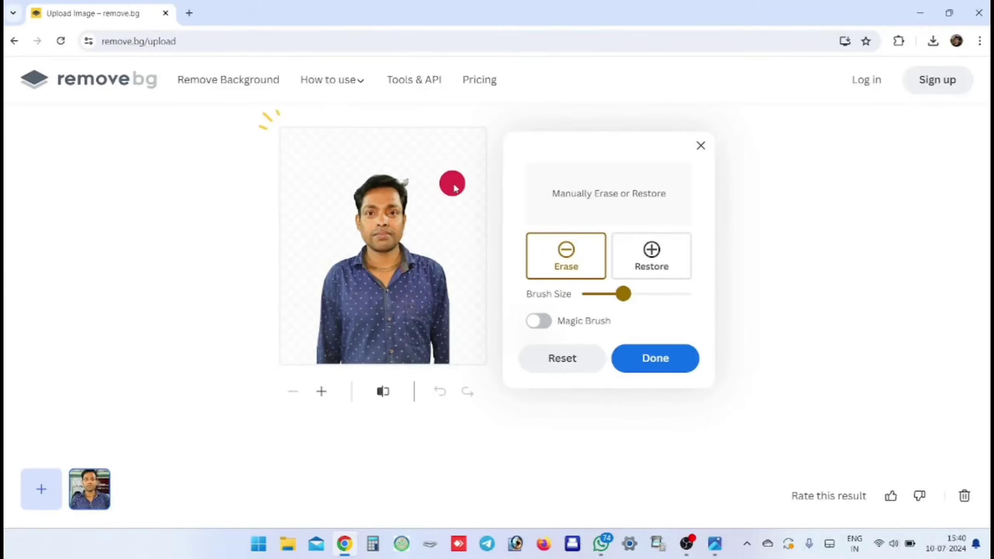
pyautogui.moveTo(623, 294); pyautogui.dragTo(617, 293)
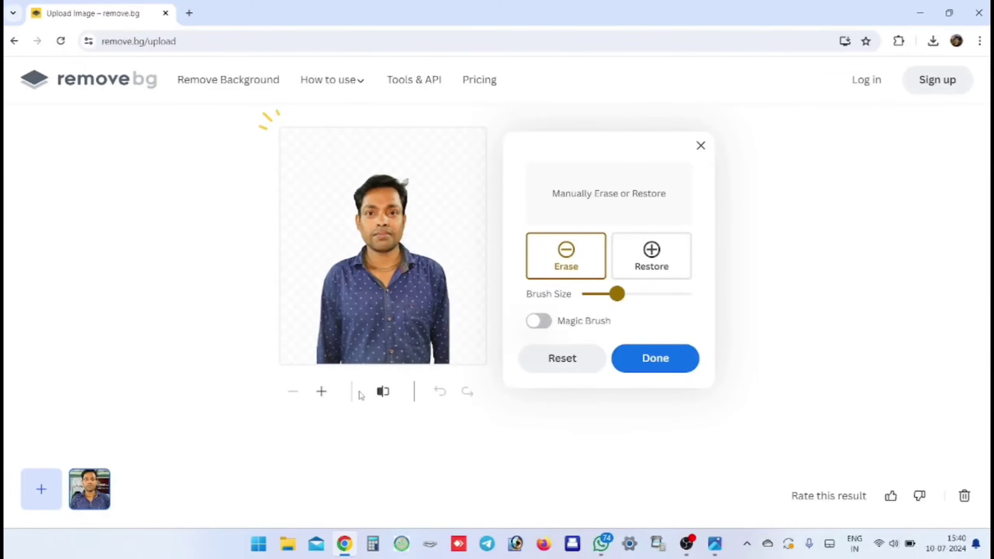
# Step: Erase the stray tuft at the edge of the man's hair with a smaller brush and apply the correction
pyautogui.click(323, 395)
pyautogui.click(324, 397)
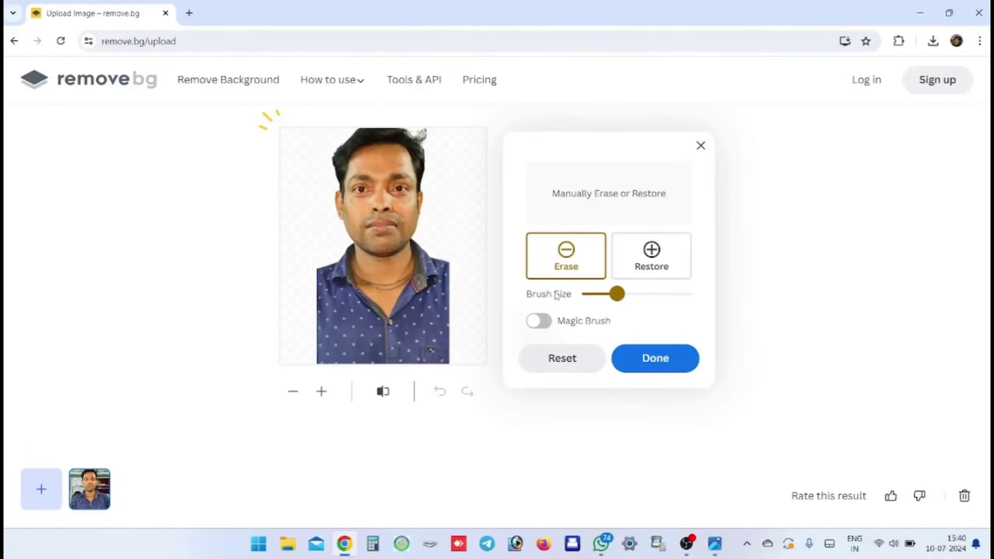
pyautogui.scroll(2, 473, 169)
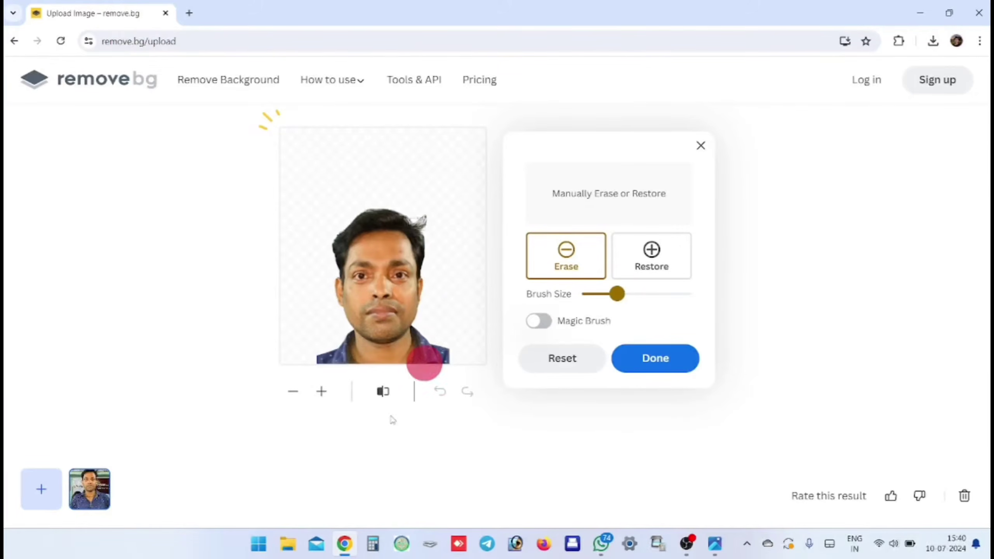
pyautogui.click(328, 398)
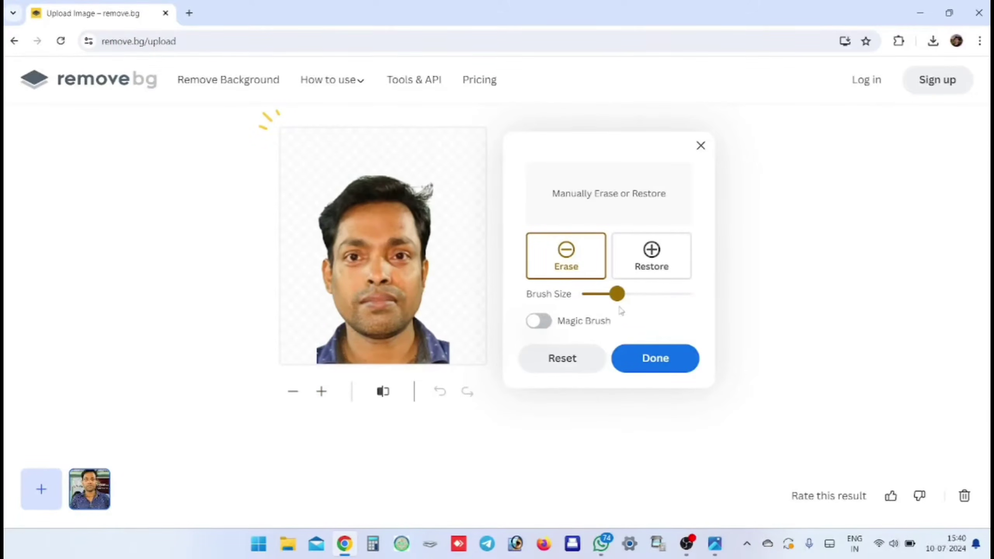
pyautogui.moveTo(617, 294); pyautogui.dragTo(602, 294)
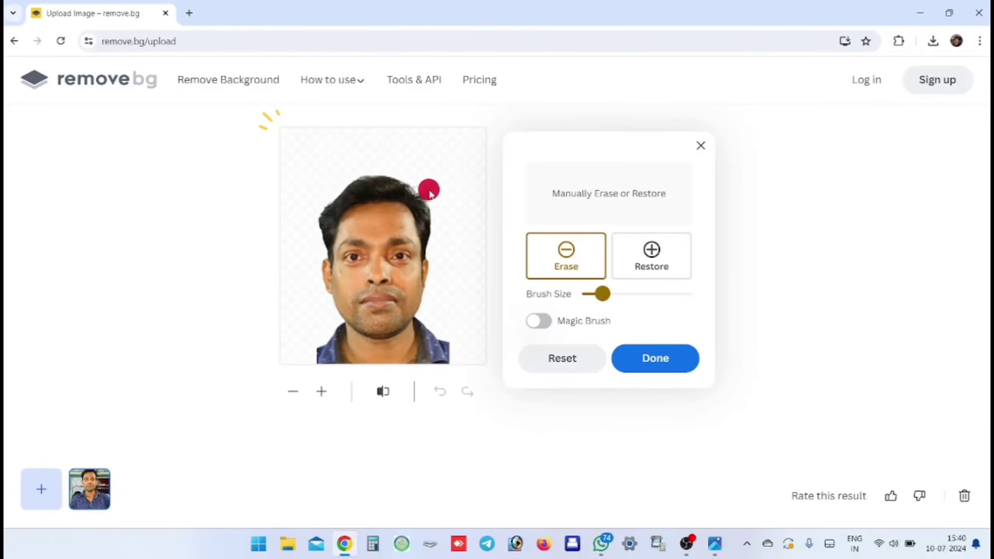
pyautogui.click(429, 192)
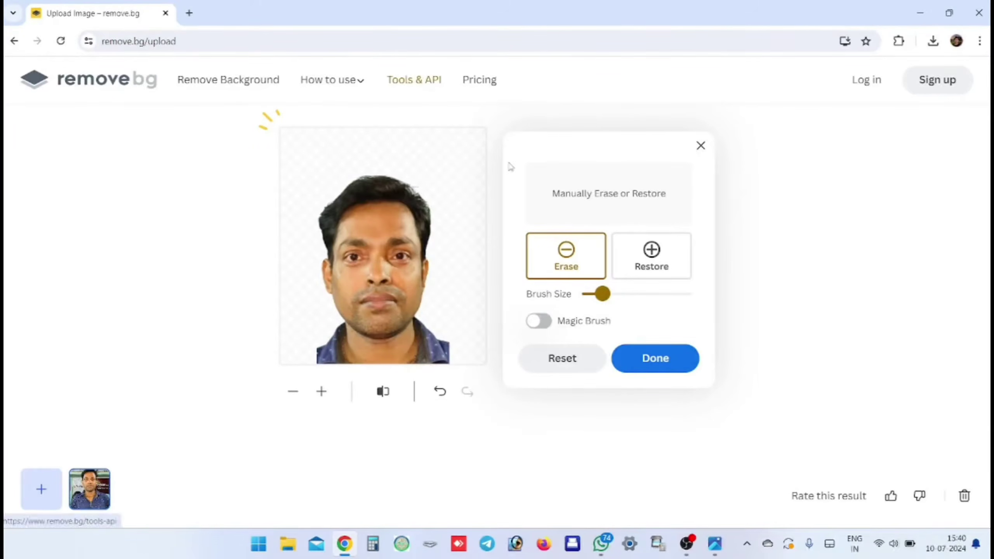
pyautogui.click(296, 395)
pyautogui.click(296, 395)
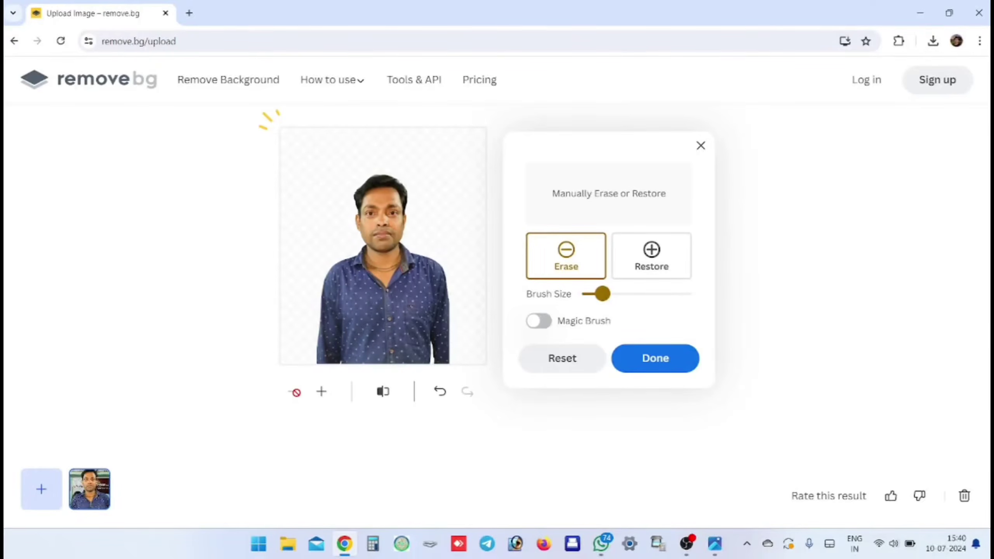
pyautogui.click(668, 366)
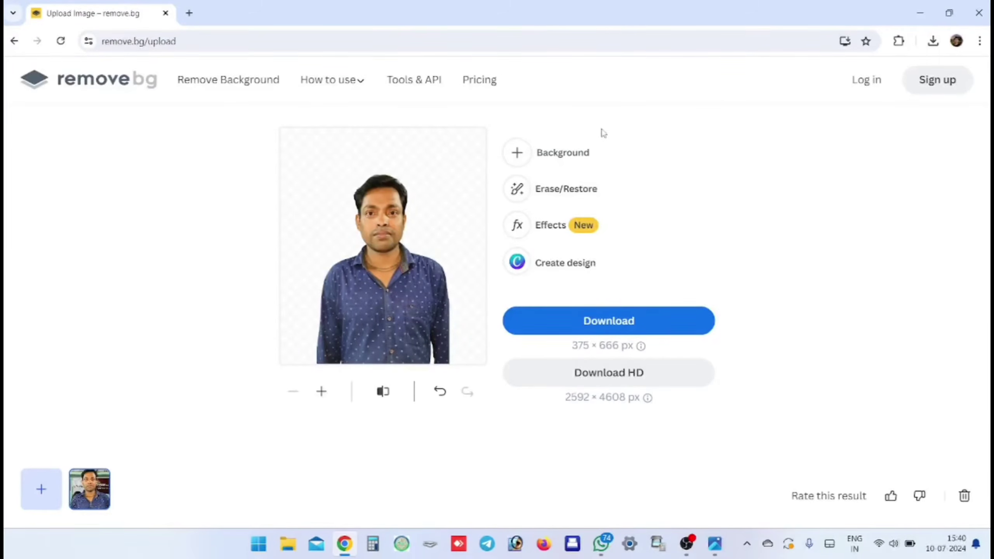
# Step: Apply a plain white colour background behind the cutout portrait
pyautogui.click(553, 157)
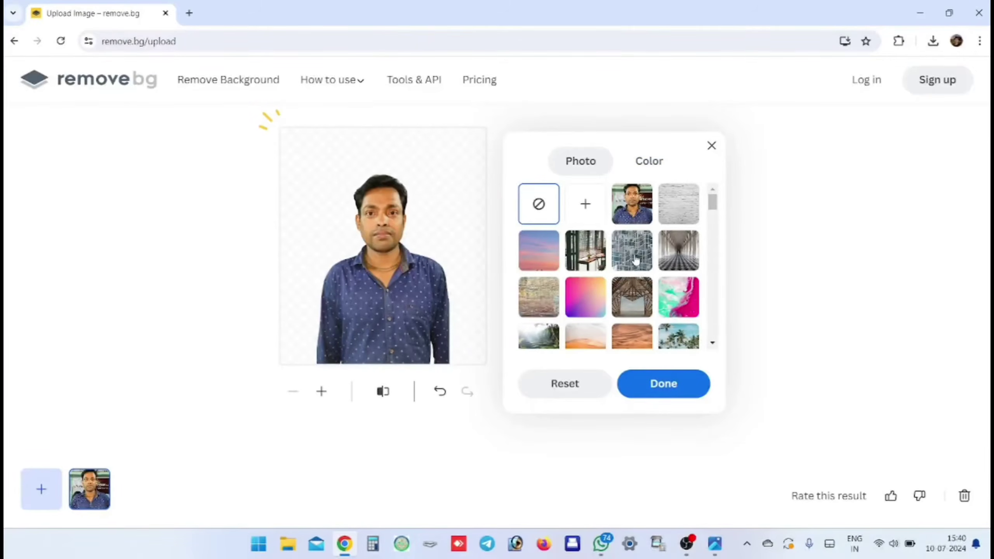
pyautogui.scroll(-5, 632, 267)
pyautogui.scroll(4, 618, 295)
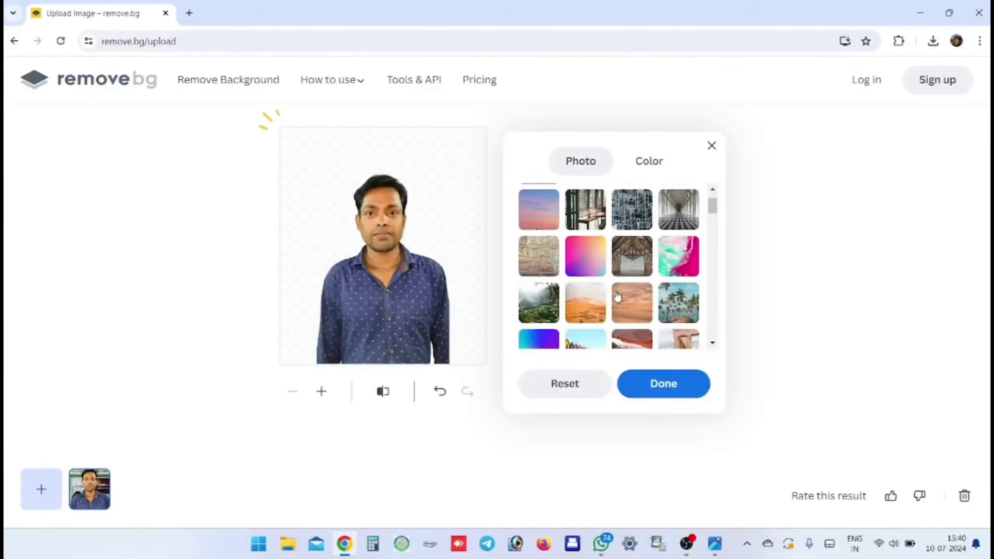
pyautogui.scroll(2, 618, 296)
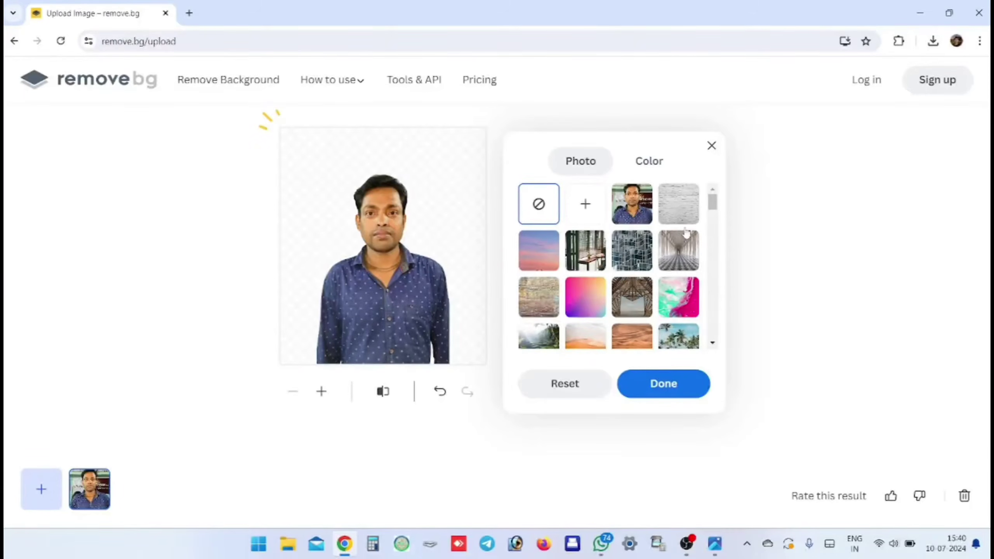
pyautogui.click(648, 166)
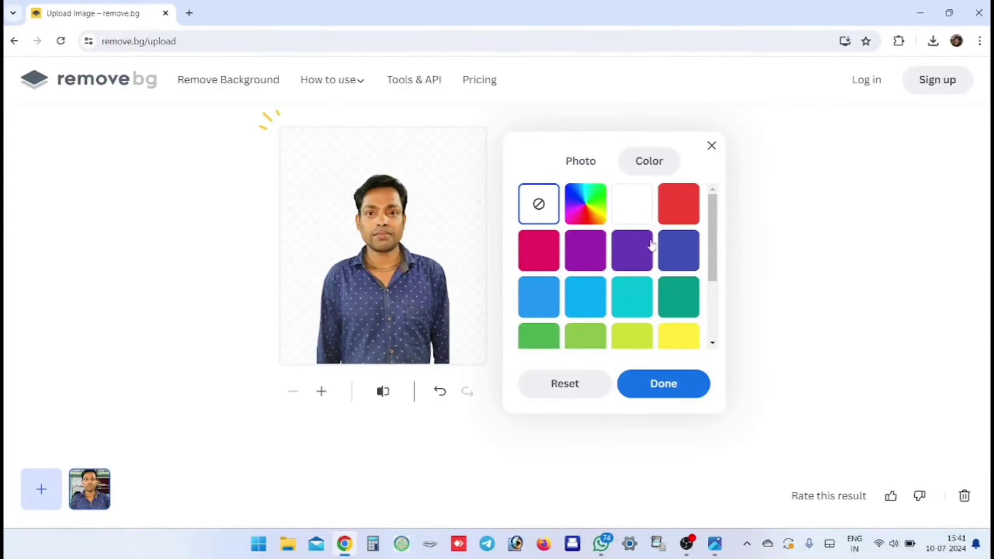
pyautogui.click(634, 219)
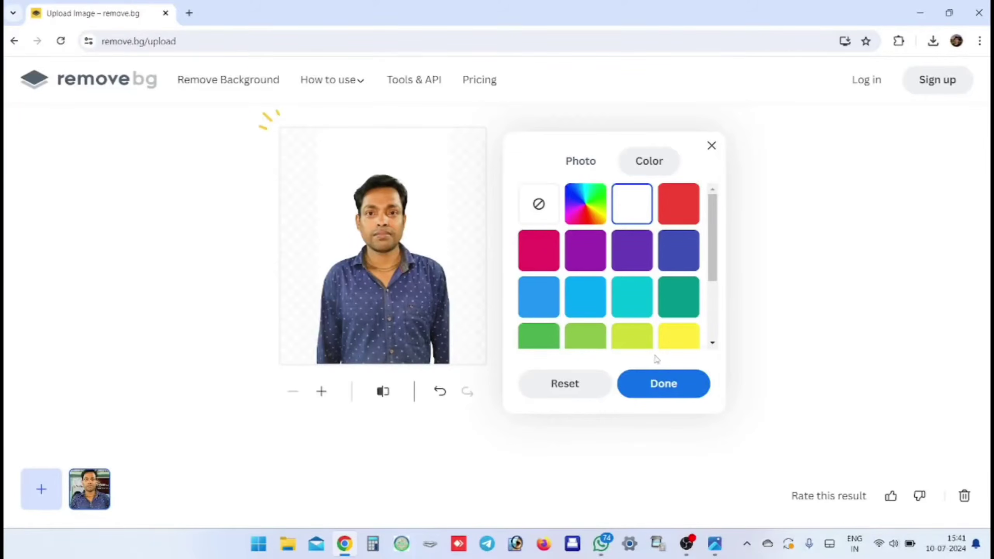
pyautogui.click(668, 387)
# Step: Download the standard-resolution portrait to Downloads as the PNG IMG_20240527_181104-removebg-preview and open it in Adobe Photoshop
pyautogui.click(634, 323)
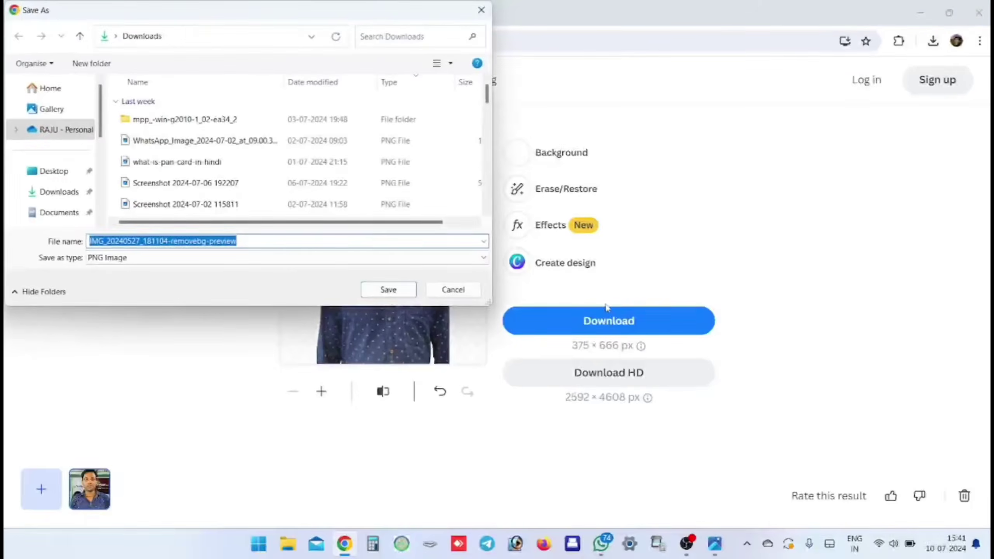
pyautogui.click(389, 289)
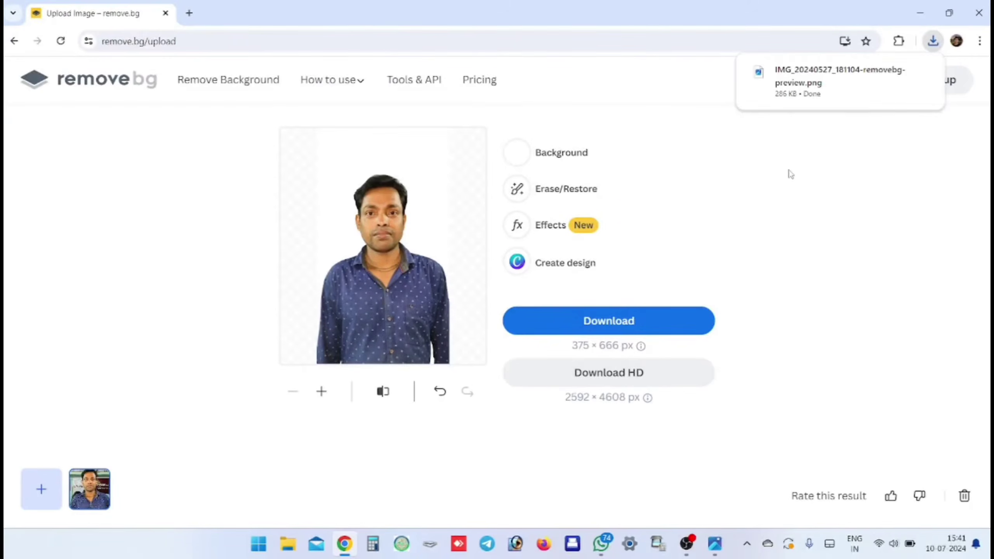
pyautogui.click(899, 73)
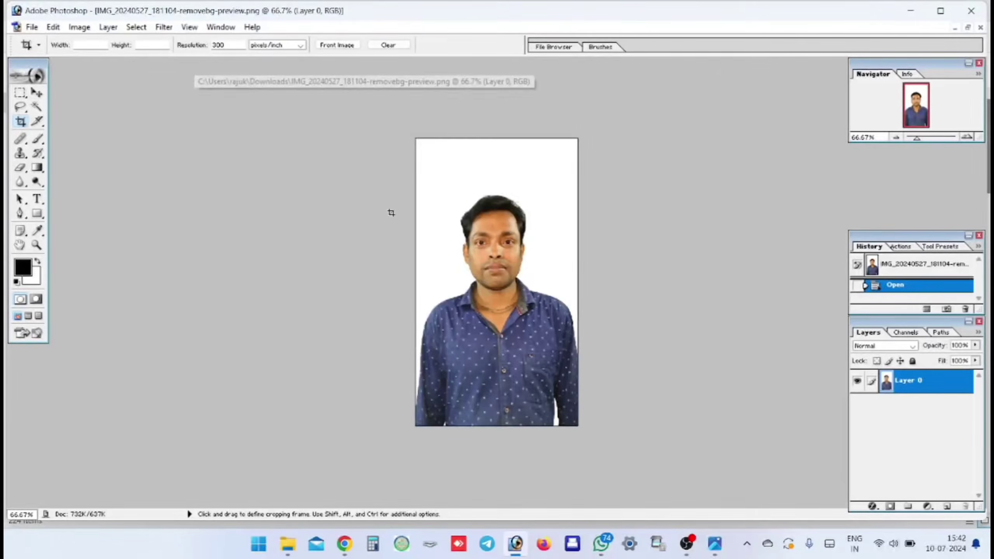
pyautogui.hotkey('ctrl', '+')
pyautogui.hotkey('ctrl', '+')
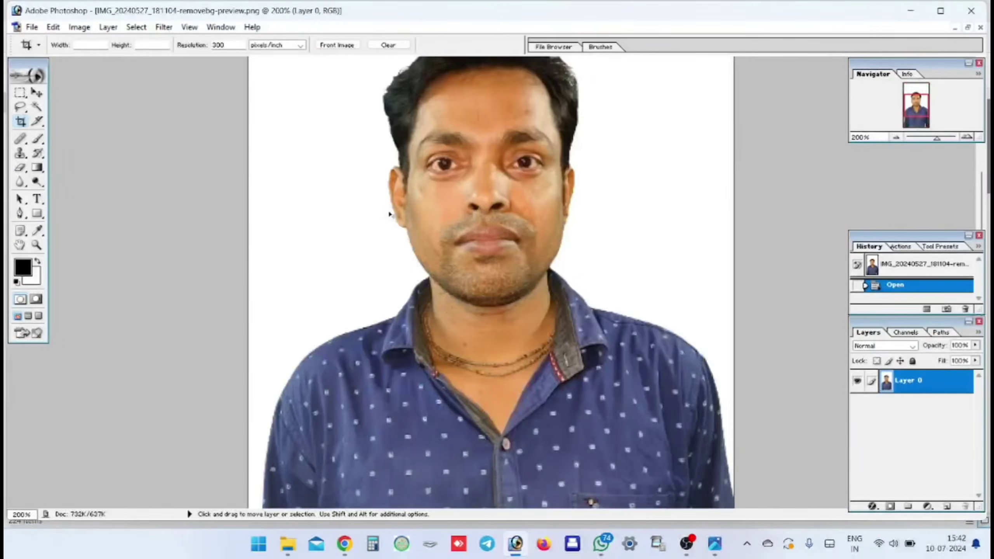
pyautogui.hotkey('ctrl', '-')
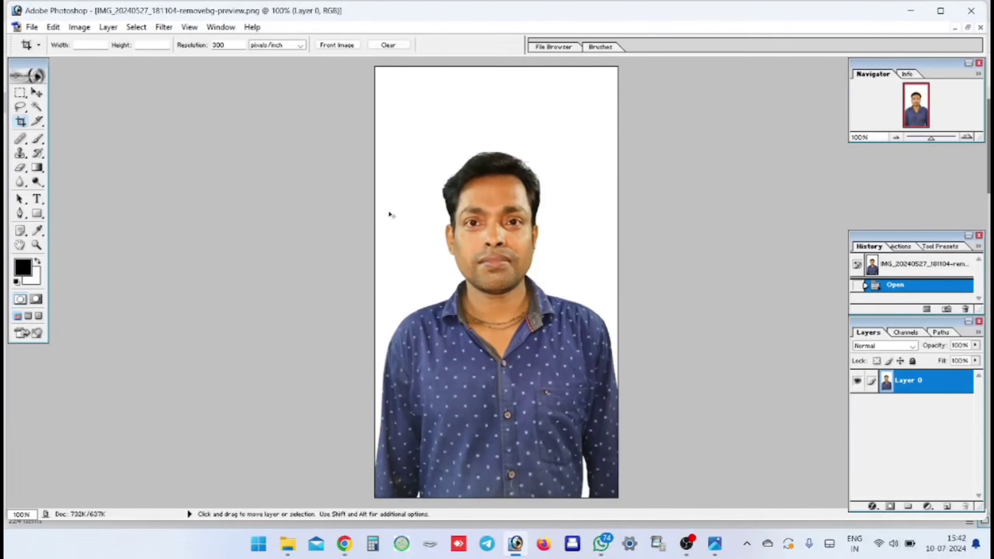
# Step: Set the Crop tool's target size to 3.5 cm wide by 4.5 cm high for the portrait
pyautogui.hotkey('ctrl', '+')
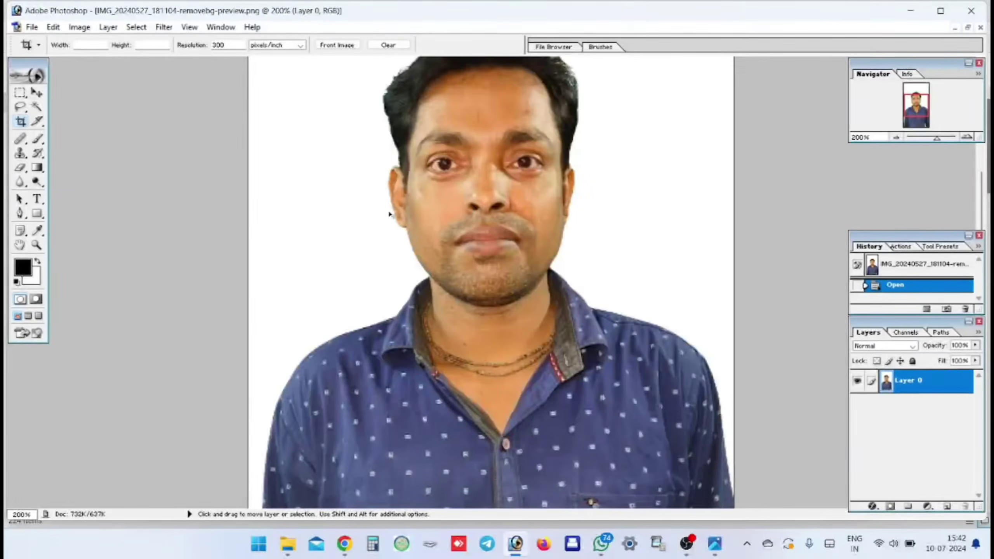
pyautogui.scroll(3, 389, 211)
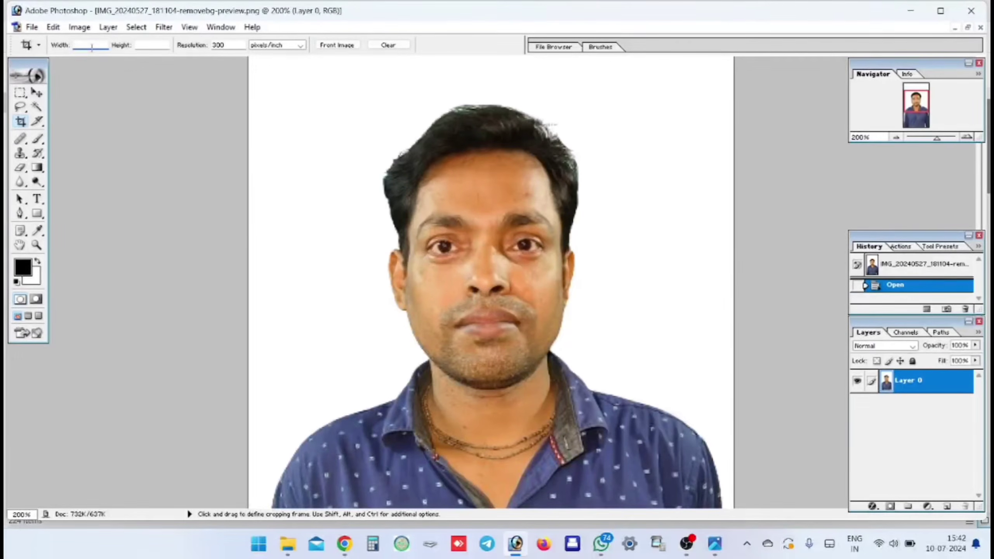
pyautogui.click(92, 52)
pyautogui.write('3.5 cm')
pyautogui.press('Tab')
pyautogui.write('4.5 cm')
# Step: Crop the portrait to the man's head and upper chest, leaving a white margin above the hair
pyautogui.scroll(-2, 359, 182)
pyautogui.scroll(-3, 377, 190)
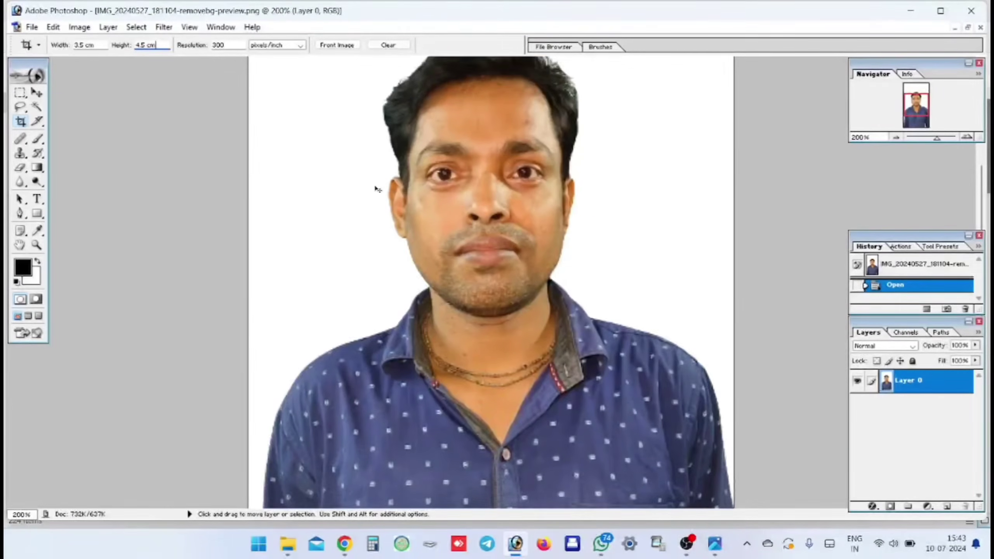
pyautogui.scroll(3, 377, 192)
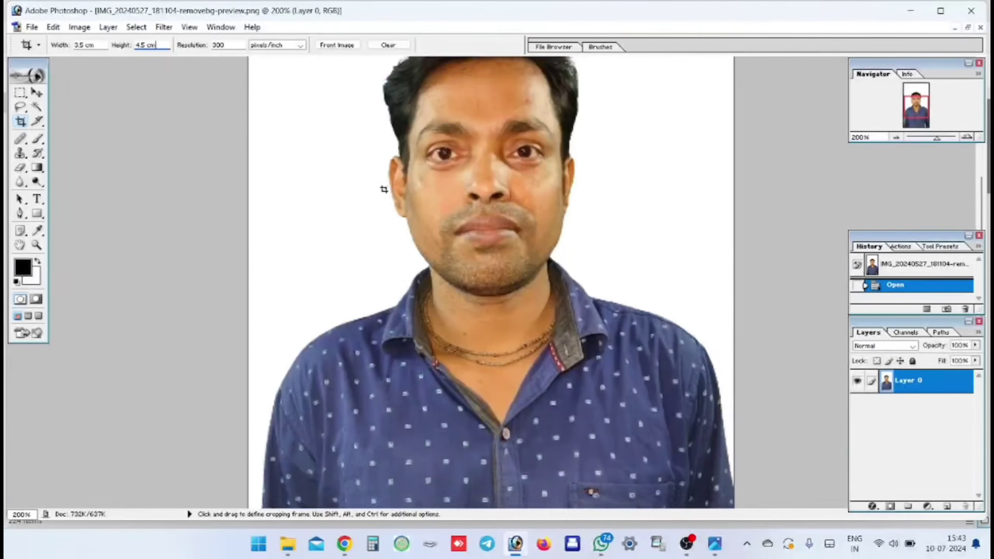
pyautogui.hotkey('ctrl', '-')
pyautogui.hotkey('ctrl', '-')
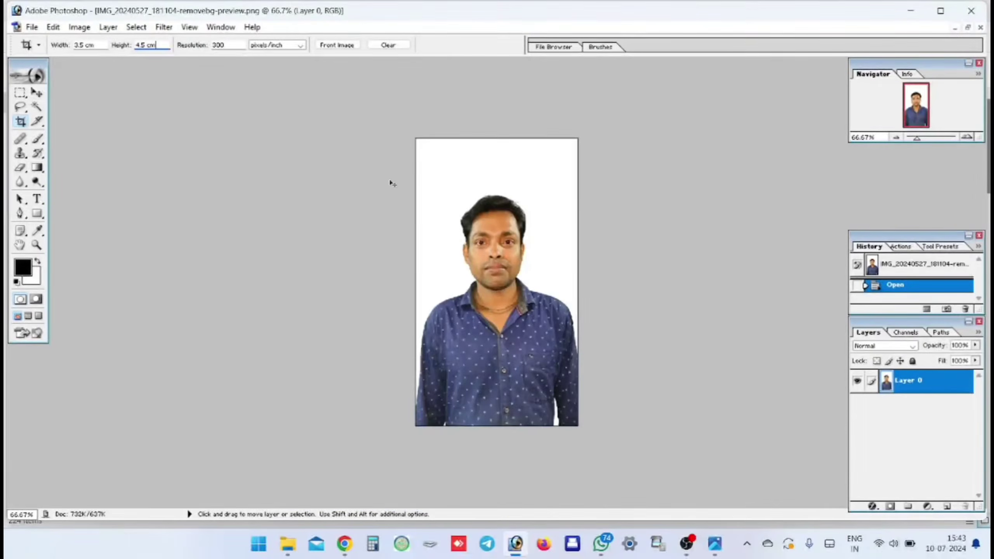
pyautogui.hotkey('ctrl', '+')
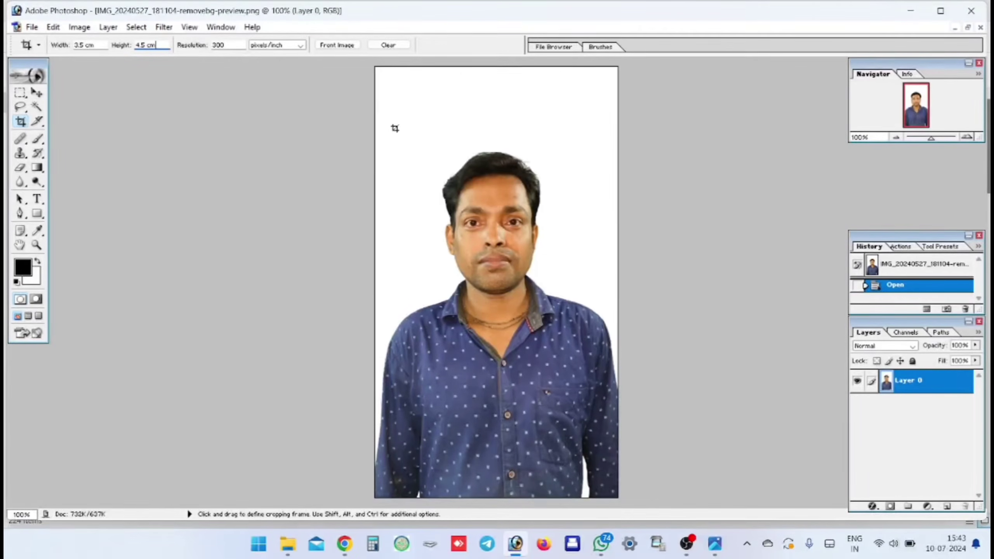
pyautogui.moveTo(416, 154); pyautogui.dragTo(583, 375)
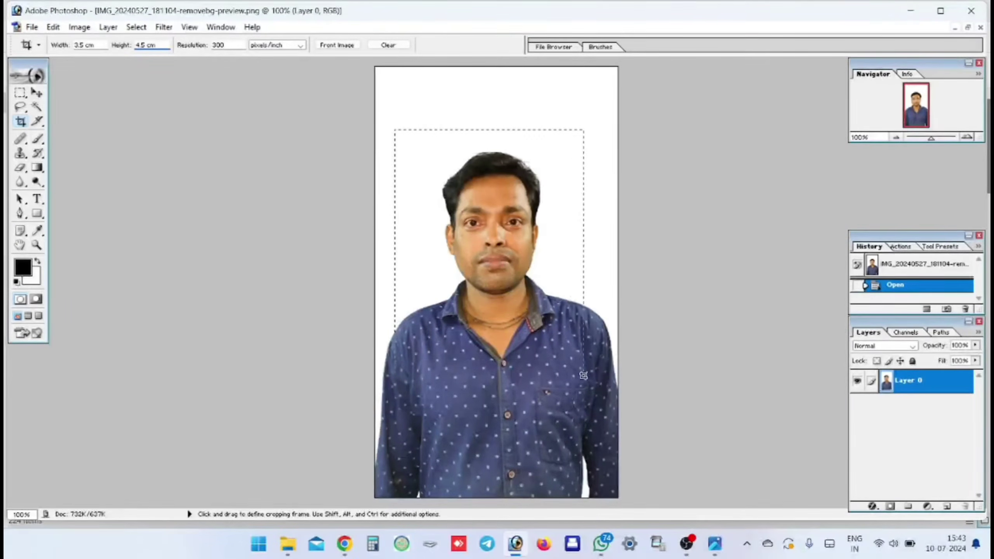
pyautogui.moveTo(602, 407); pyautogui.dragTo(603, 398)
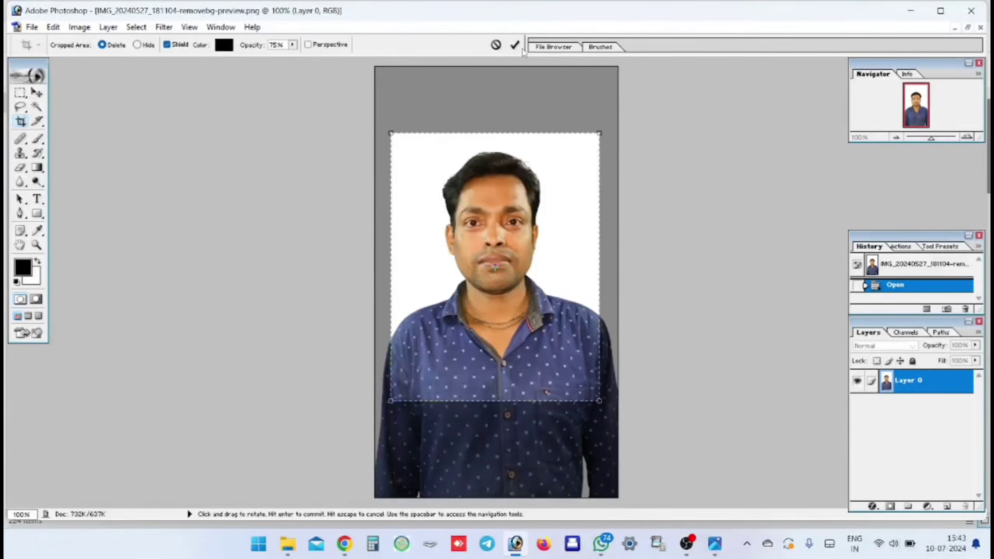
pyautogui.click(515, 44)
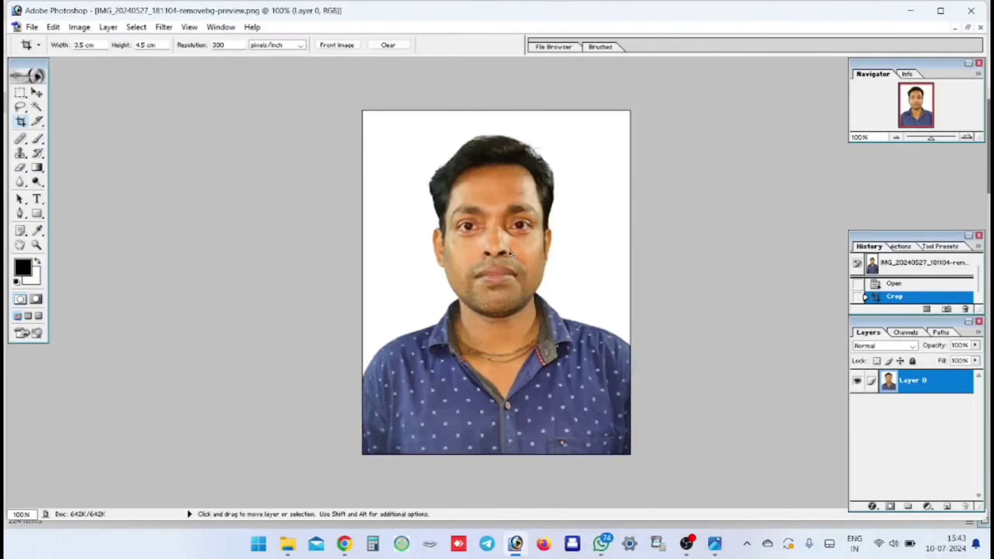
# Step: Save the cropped portrait to the Desktop as the JPEG IMG_20240527_181104-removebg-preview copy.jpg, accepting the JPEG options
pyautogui.hotkey('ctrl', '+')
pyautogui.hotkey('ctrl', '+')
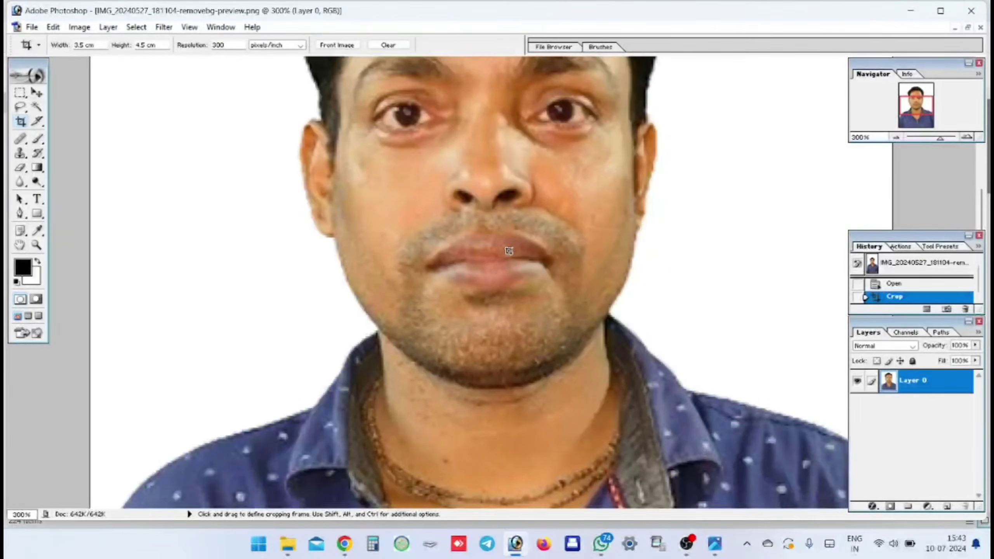
pyautogui.hotkey('ctrl', '-')
pyautogui.hotkey('ctrl', '-')
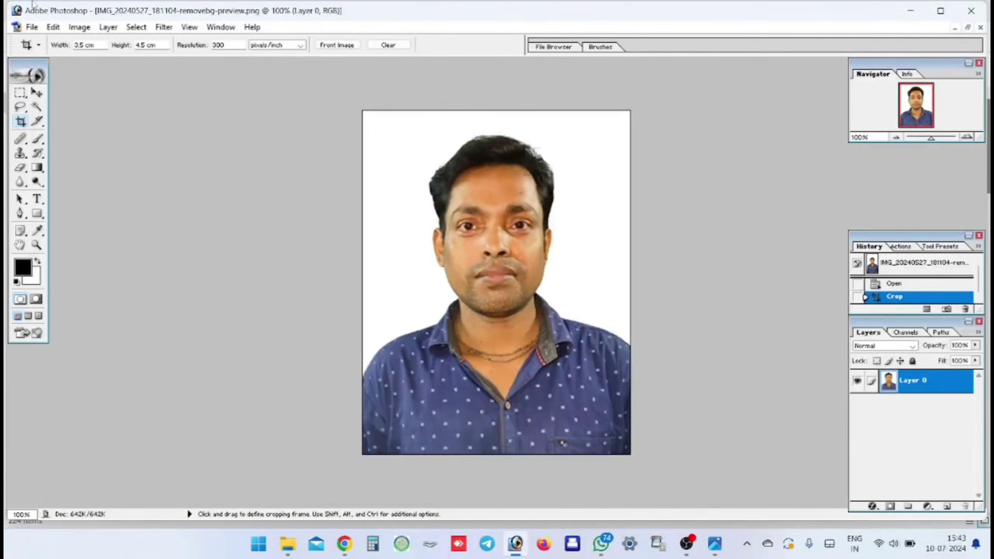
pyautogui.click(31, 27)
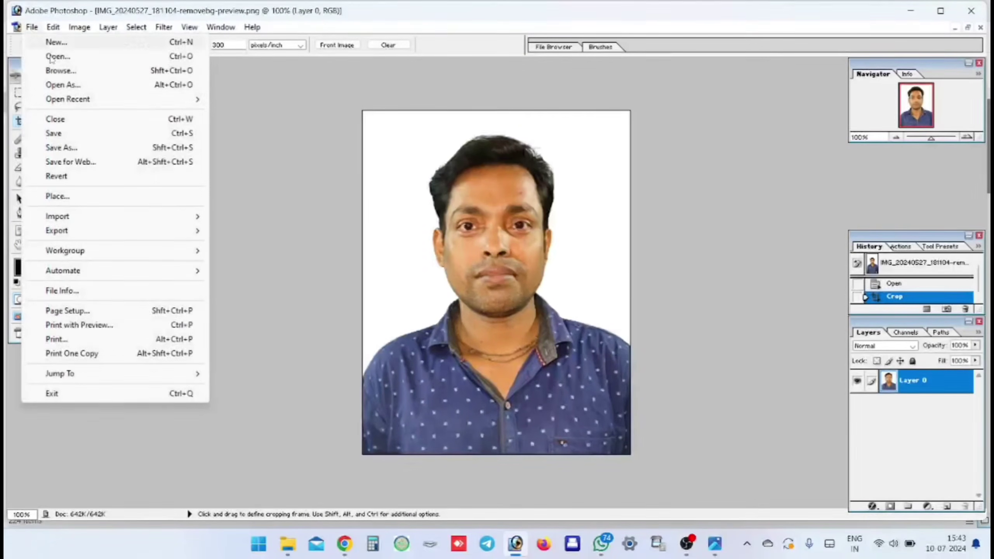
pyautogui.click(66, 146)
pyautogui.click(520, 304)
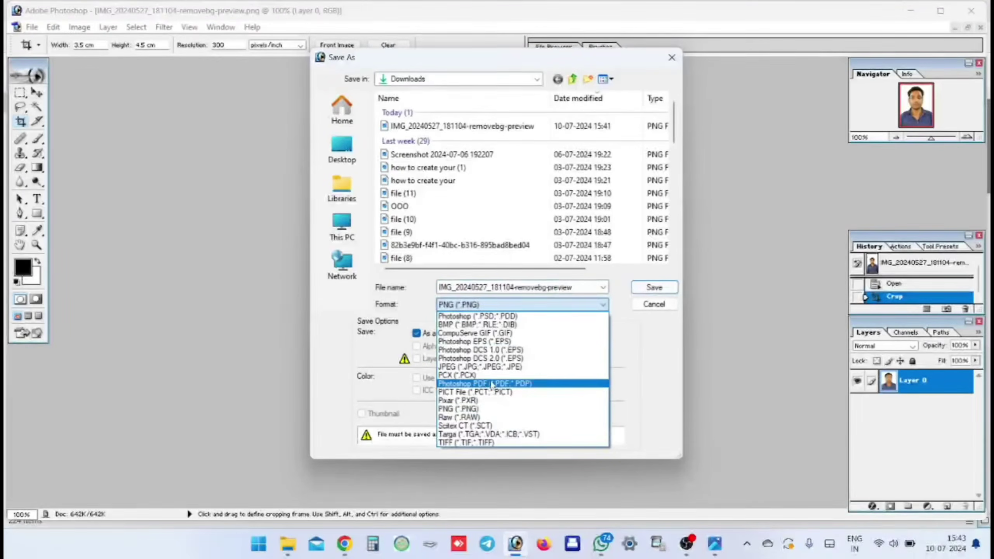
pyautogui.click(484, 368)
pyautogui.click(342, 150)
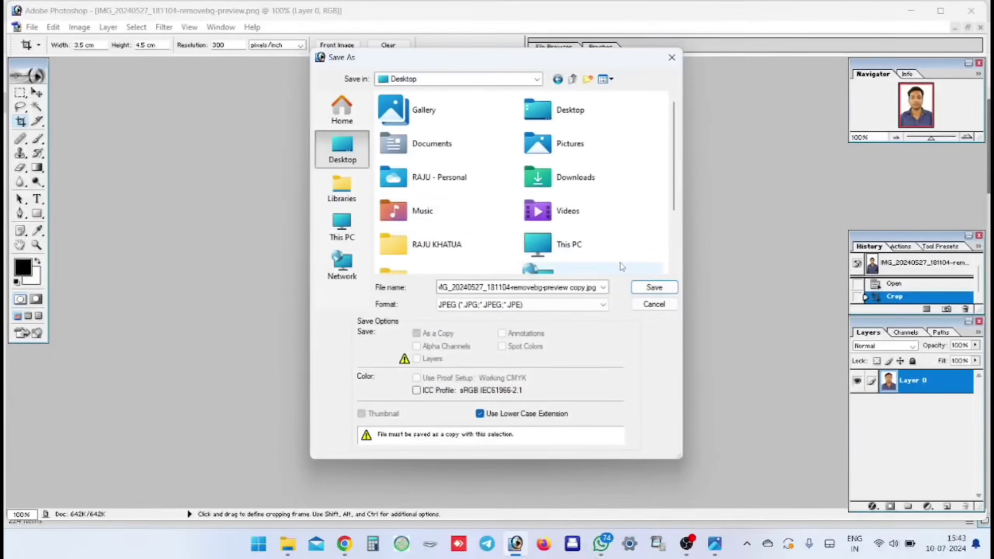
pyautogui.click(654, 287)
pyautogui.click(589, 185)
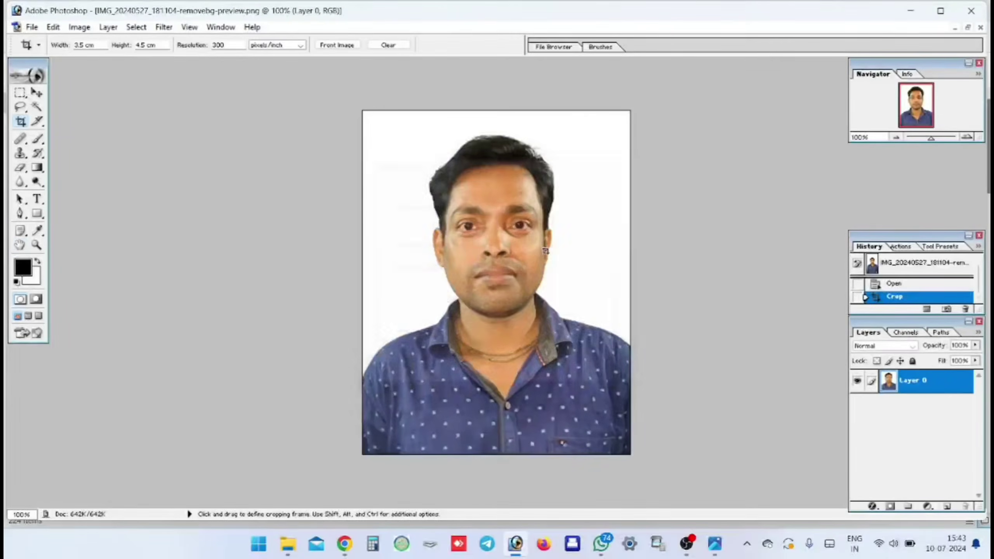
# Step: Switch to Chrome, search for "photo enhancer free online" in a new tab and open PicWish's AI Photo Enhancer
pyautogui.click(344, 544)
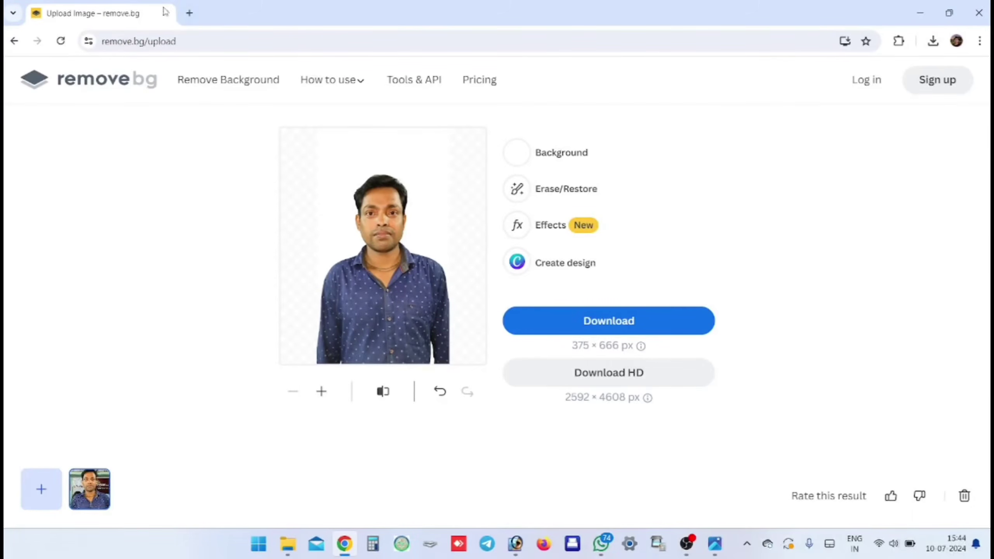
pyautogui.click(190, 13)
pyautogui.write('p')
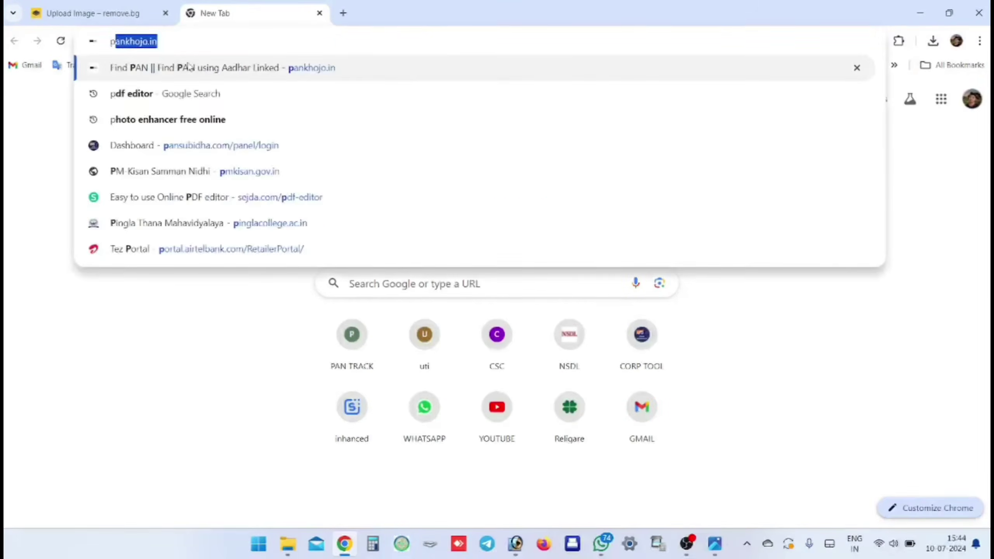
pyautogui.write('hoto')
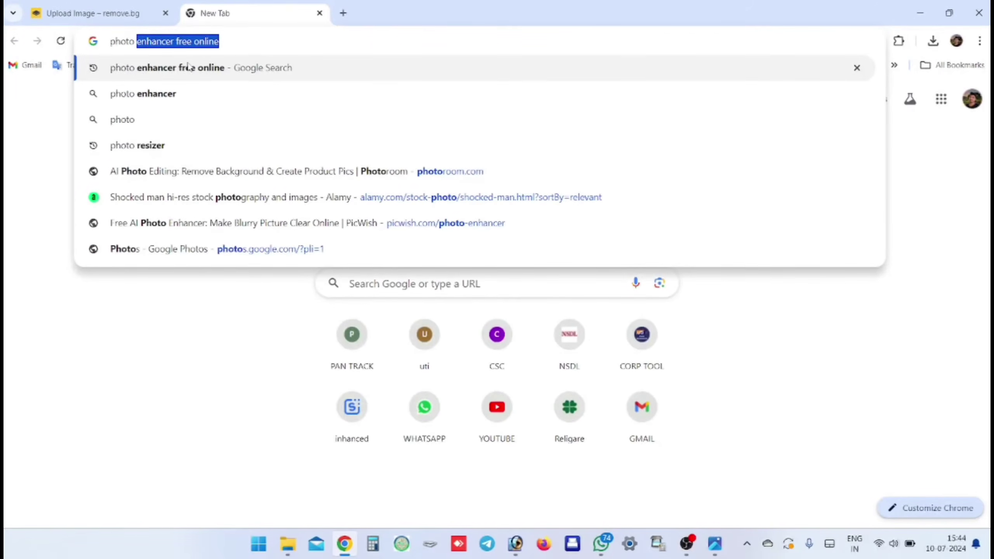
pyautogui.click(188, 66)
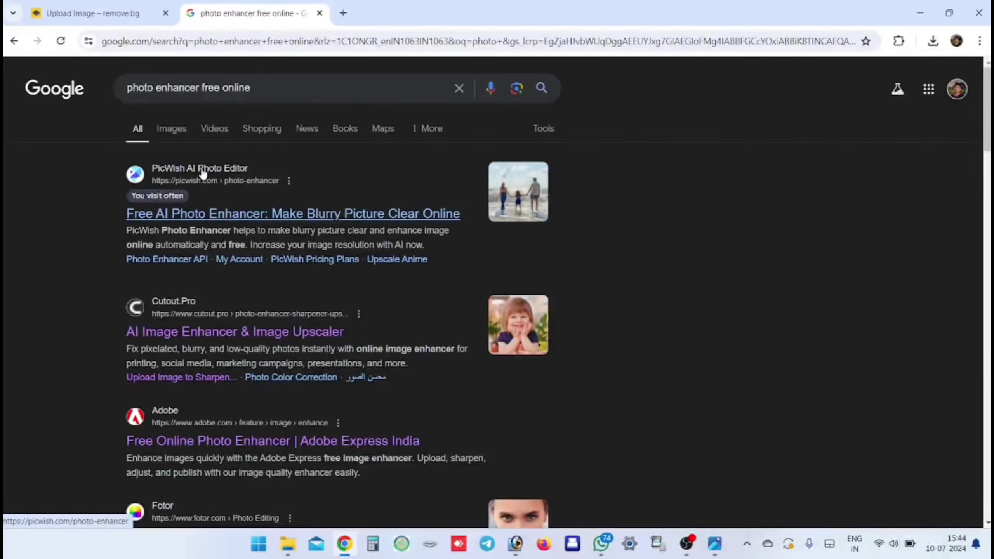
pyautogui.click(192, 214)
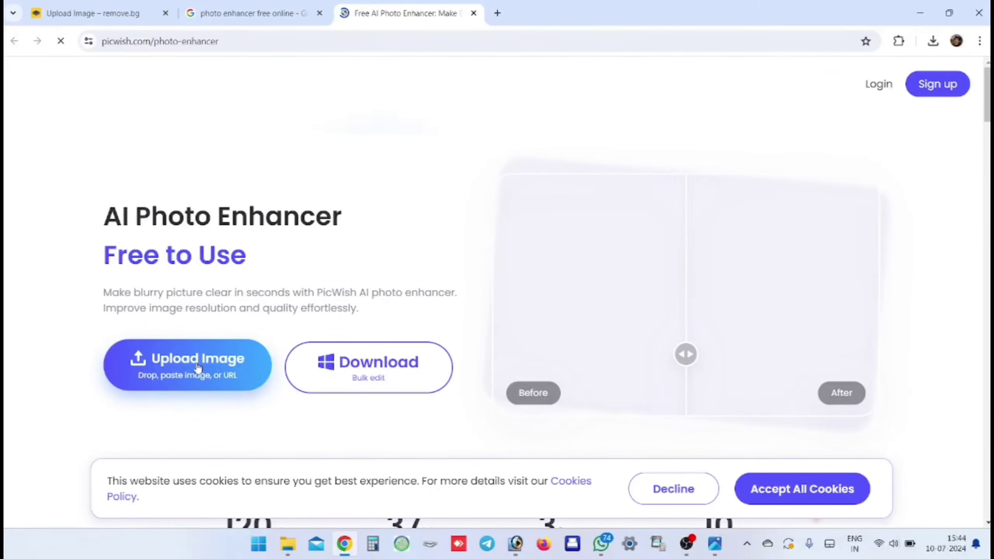
# Step: Accept all cookies and upload IMG_20240527_181104-removebg-preview copy from the Desktop for enhancement
pyautogui.click(788, 489)
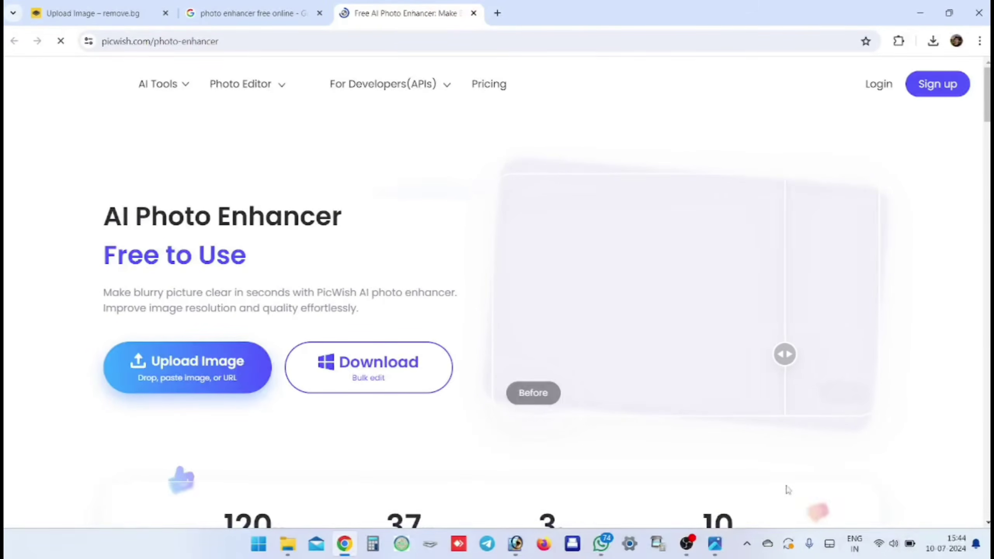
pyautogui.click(191, 364)
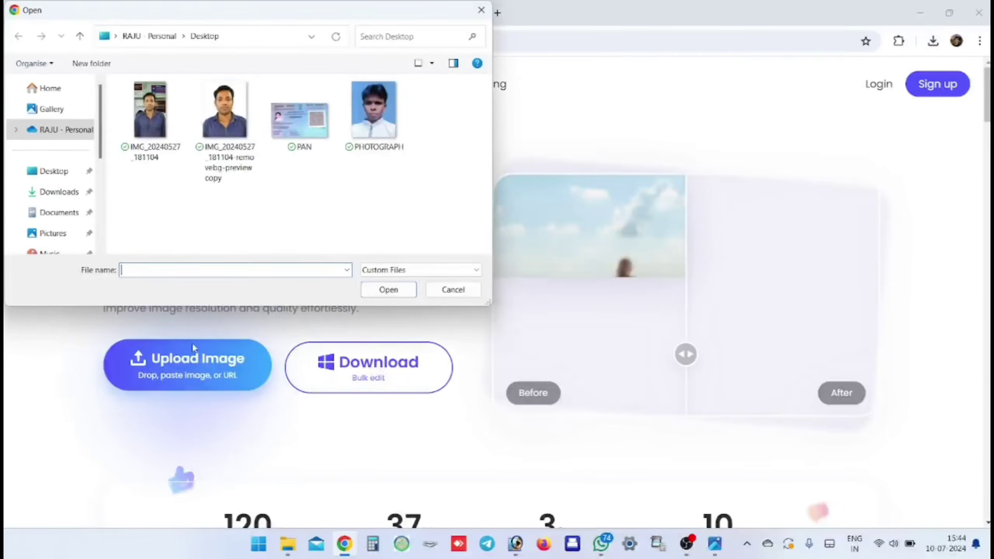
pyautogui.doubleClick(225, 114)
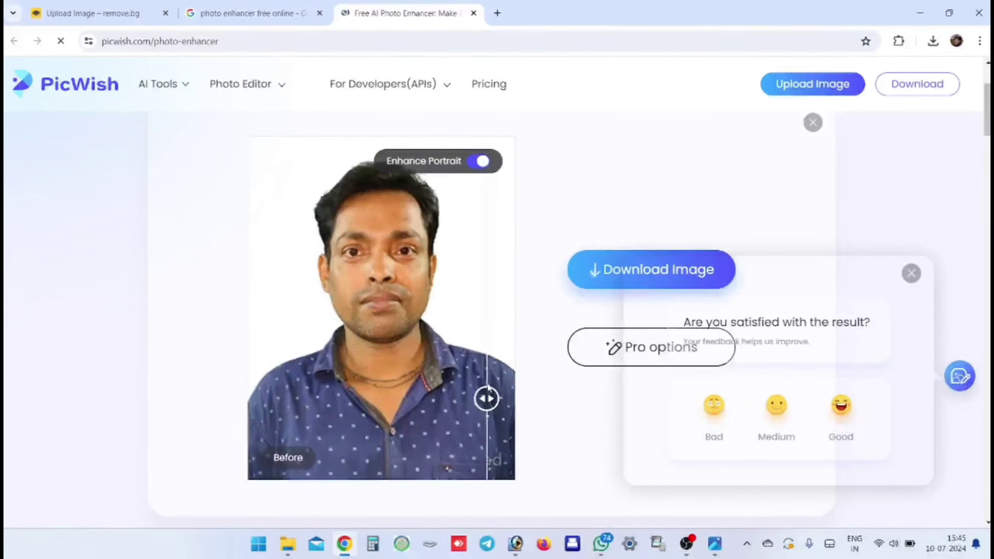
# Step: Compare the portrait before and after enhancement and request the free 743 x 956 px image, dismissing the feedback survey
pyautogui.moveTo(489, 386); pyautogui.dragTo(244, 360)
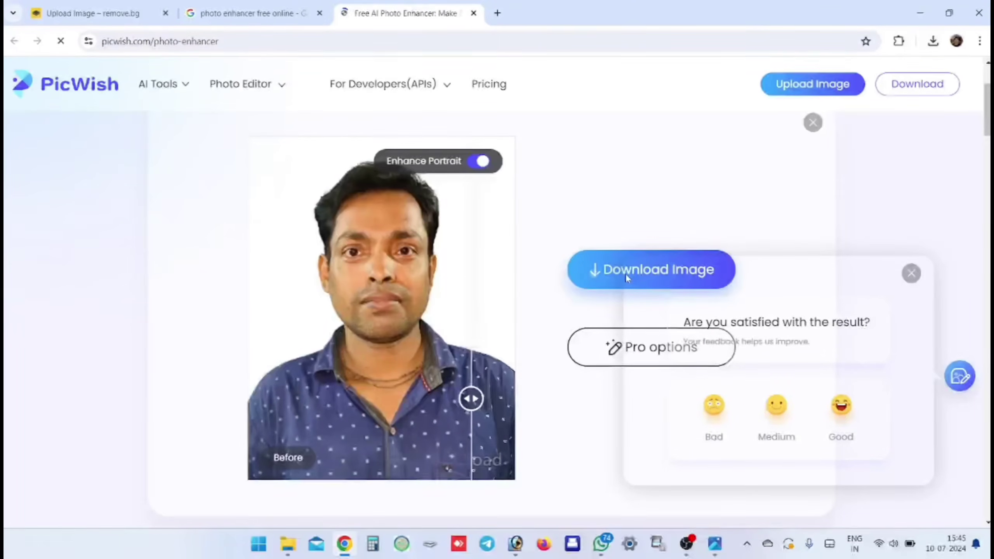
pyautogui.click(911, 274)
pyautogui.moveTo(652, 270)
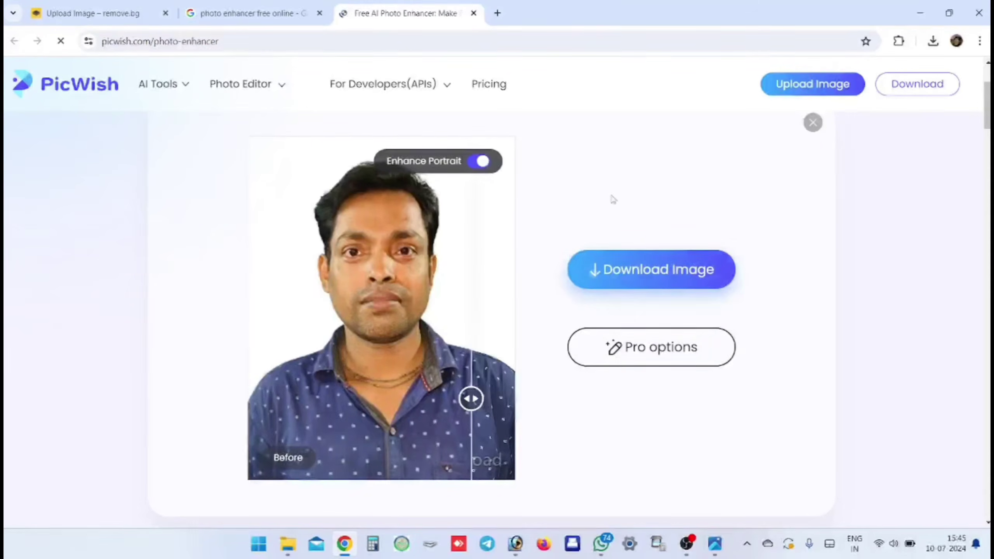
pyautogui.moveTo(604, 269)
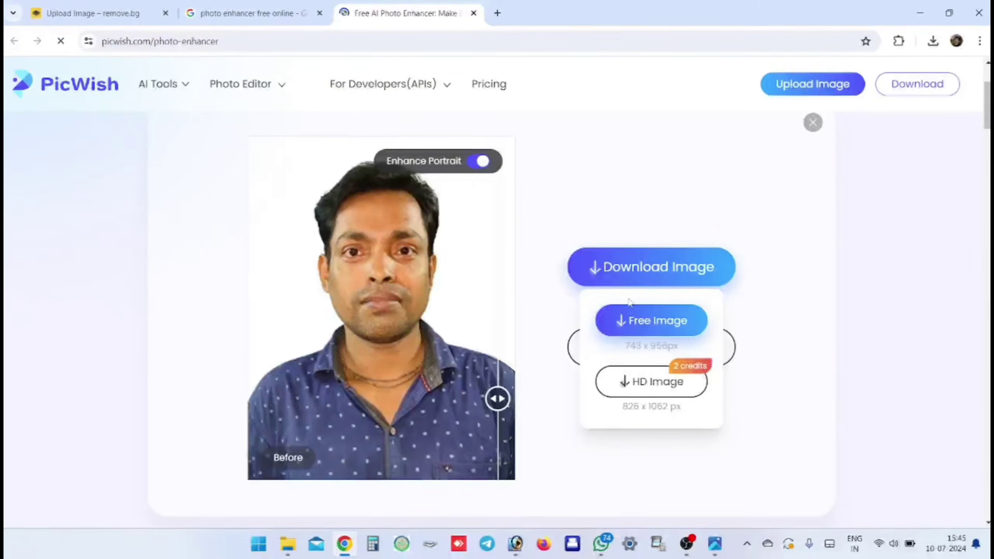
pyautogui.click(631, 319)
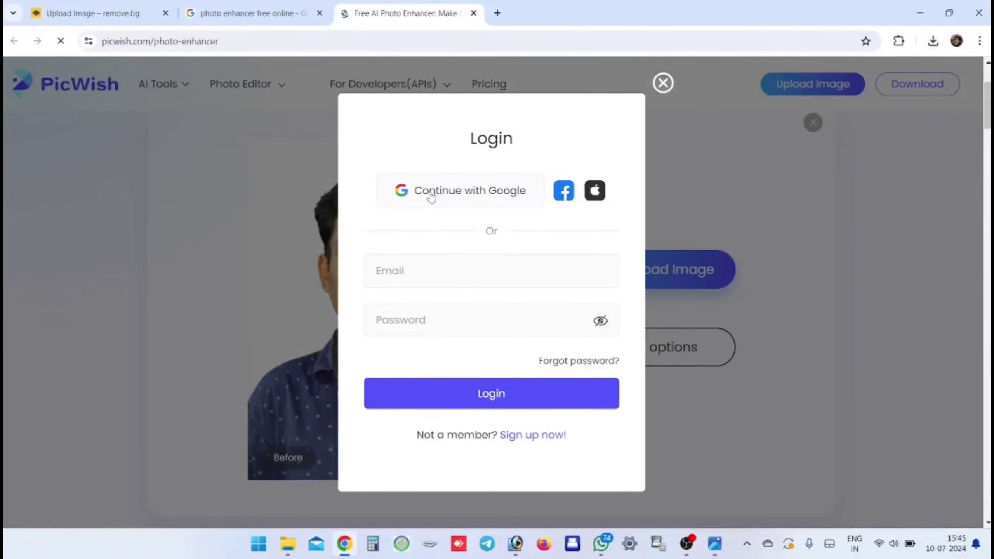
# Step: Sign in to PicWish with an existing Google account and approve sharing its details
pyautogui.click(432, 197)
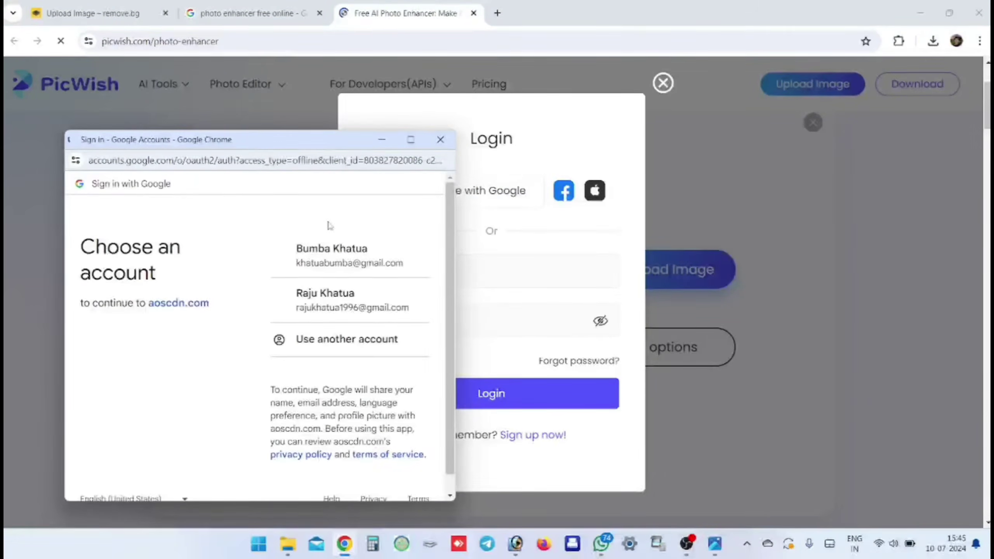
pyautogui.click(333, 257)
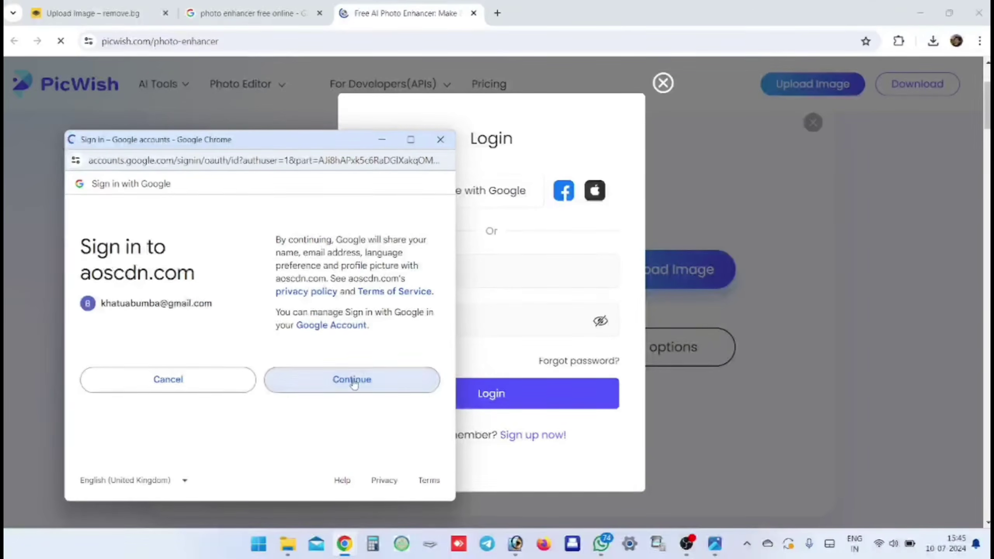
pyautogui.click(353, 379)
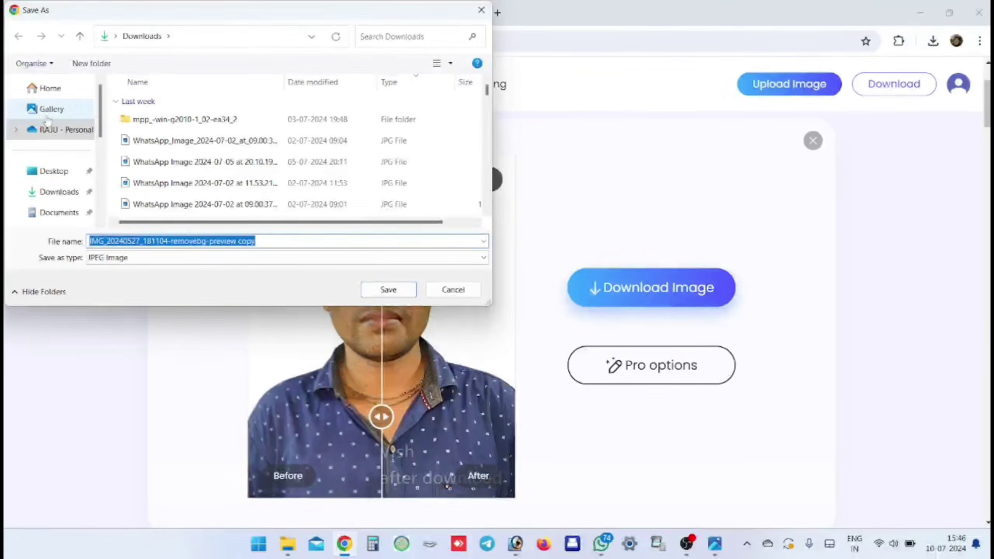
# Step: Save the enhanced portrait to the Desktop as IMG_20240527_181104-removebg-preview copy, replacing the existing JPEG
pyautogui.click(49, 171)
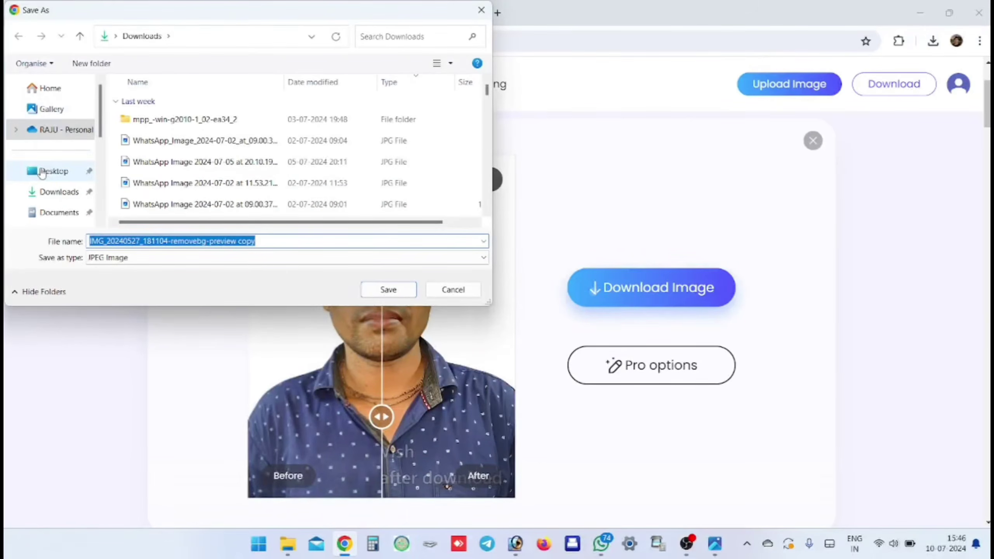
pyautogui.click(361, 292)
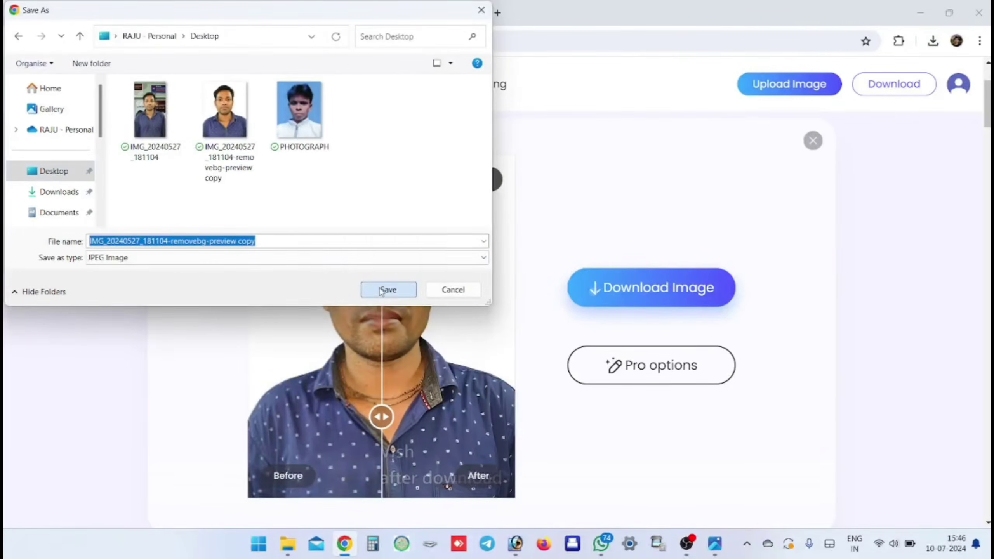
pyautogui.click(547, 275)
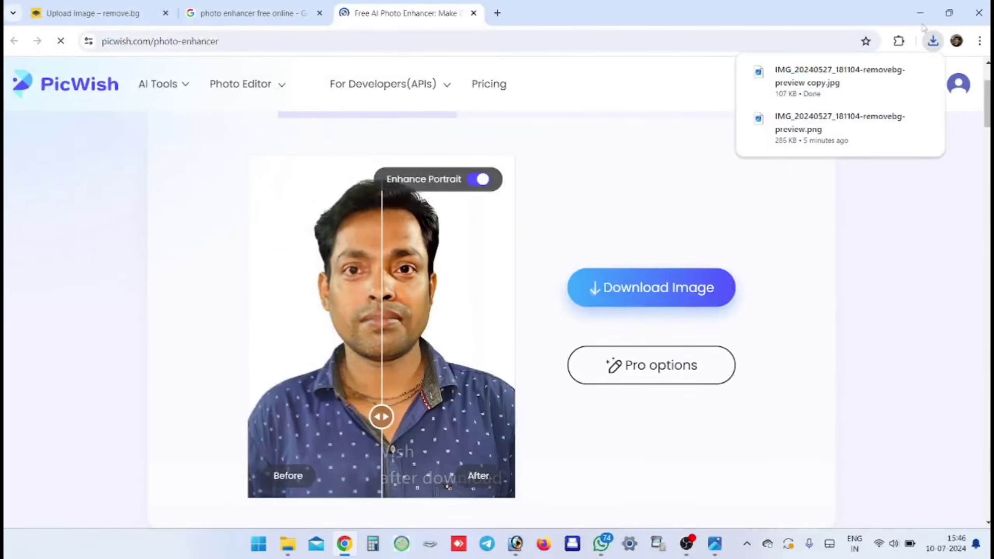
# Step: Open the downloaded enhanced JPEG in Adobe Photoshop, place it beside the cropped PNG and make it the active document
pyautogui.moveTo(851, 79); pyautogui.dragTo(422, 260)
pyautogui.moveTo(186, 80); pyautogui.dragTo(425, 85)
pyautogui.moveTo(234, 373); pyautogui.dragTo(334, 495)
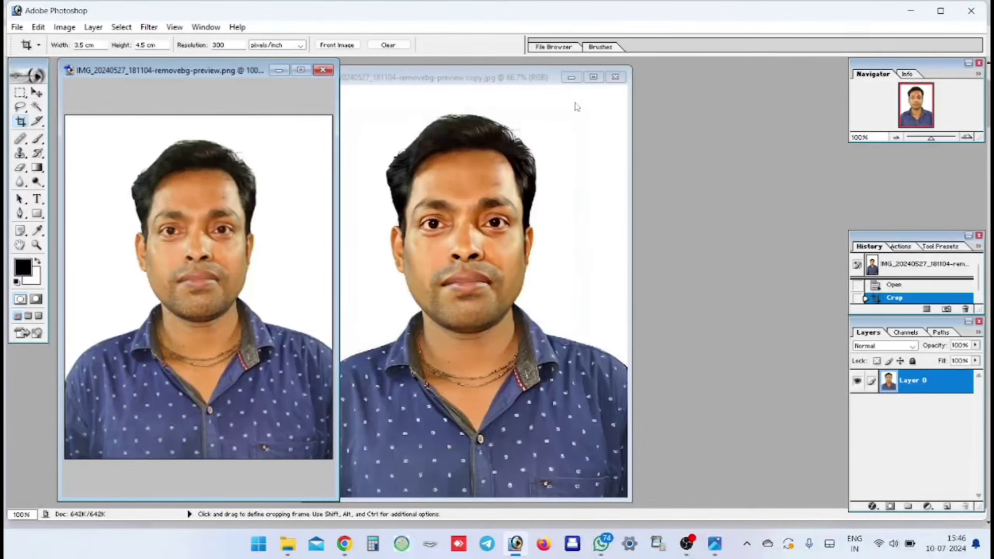
pyautogui.click(520, 82)
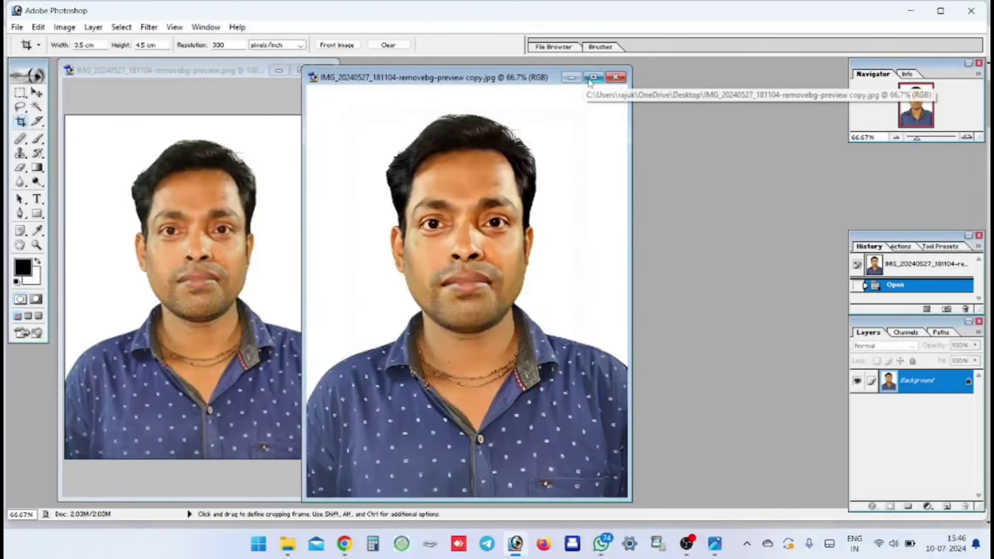
# Step: Crop the whole enhanced JPEG portrait to 3.5 x 4.5 cm at 300 pixels/inch
pyautogui.click(593, 77)
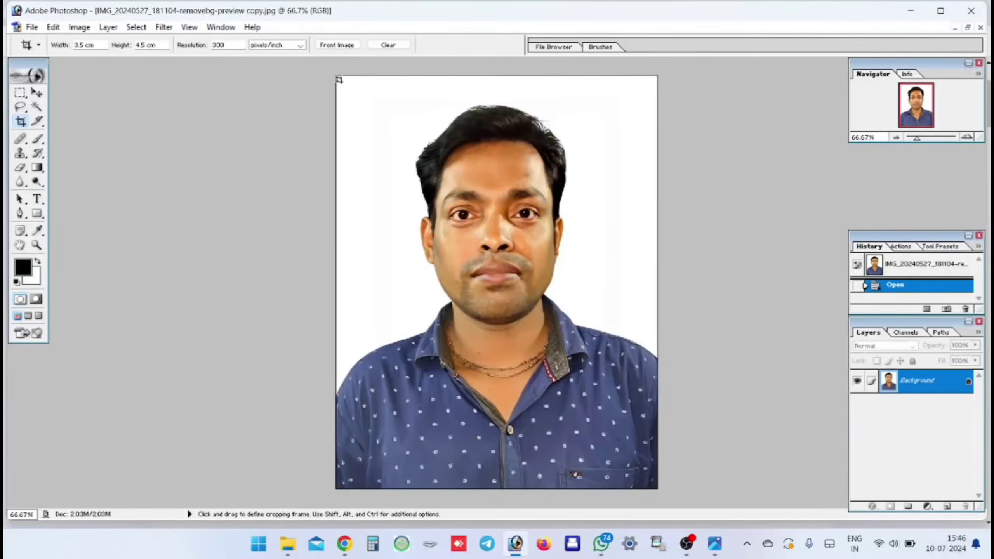
pyautogui.moveTo(337, 76); pyautogui.dragTo(661, 491)
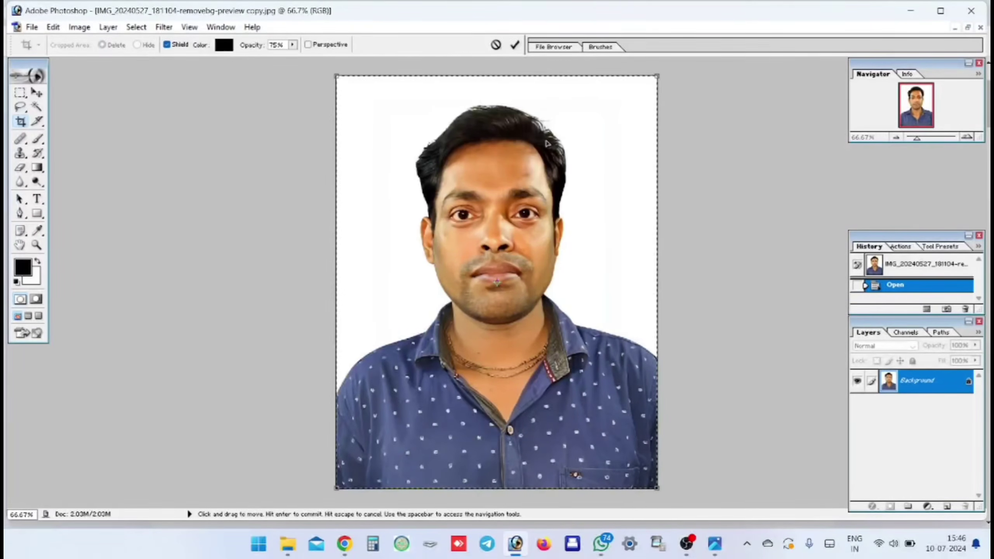
pyautogui.click(515, 45)
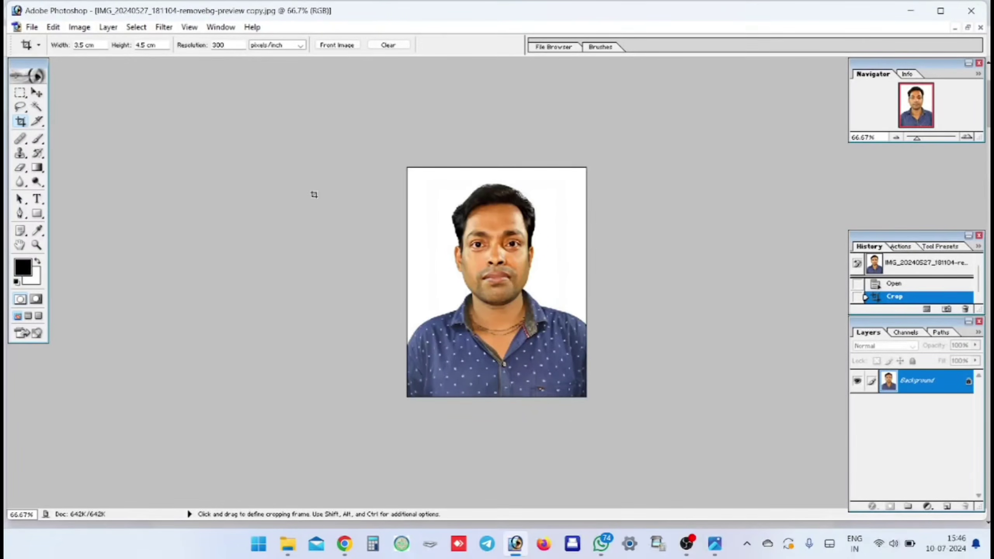
# Step: Create a new white A4 document, 210 x 297 mm, in RGB Color at 300 pixels/inch
pyautogui.press('ctrl')
pyautogui.hotkey('ctrl', 'n')
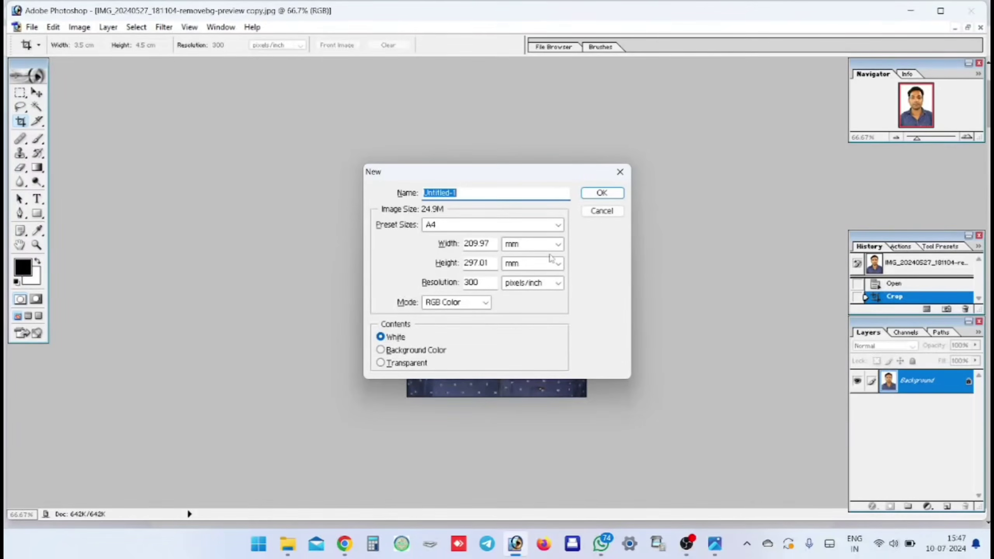
pyautogui.click(517, 227)
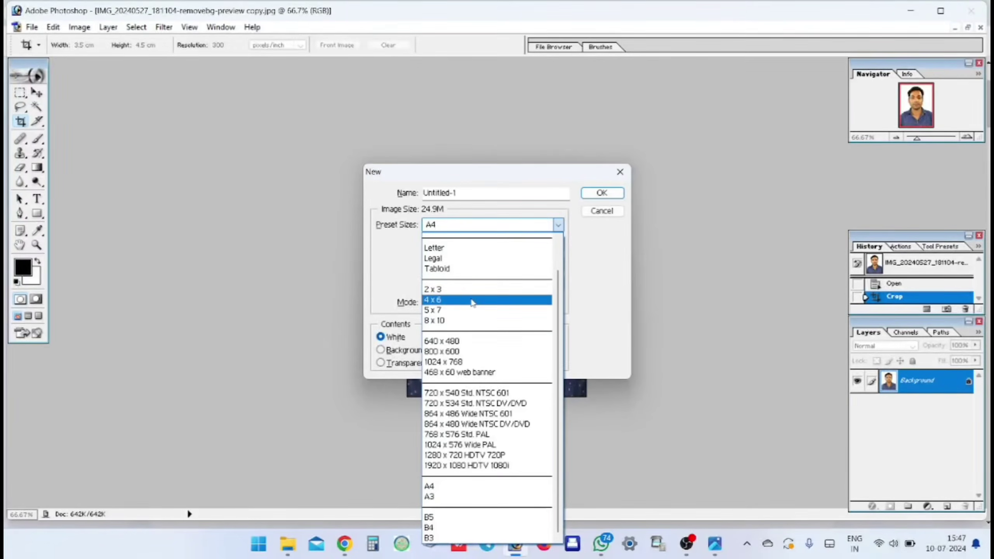
pyautogui.click(537, 229)
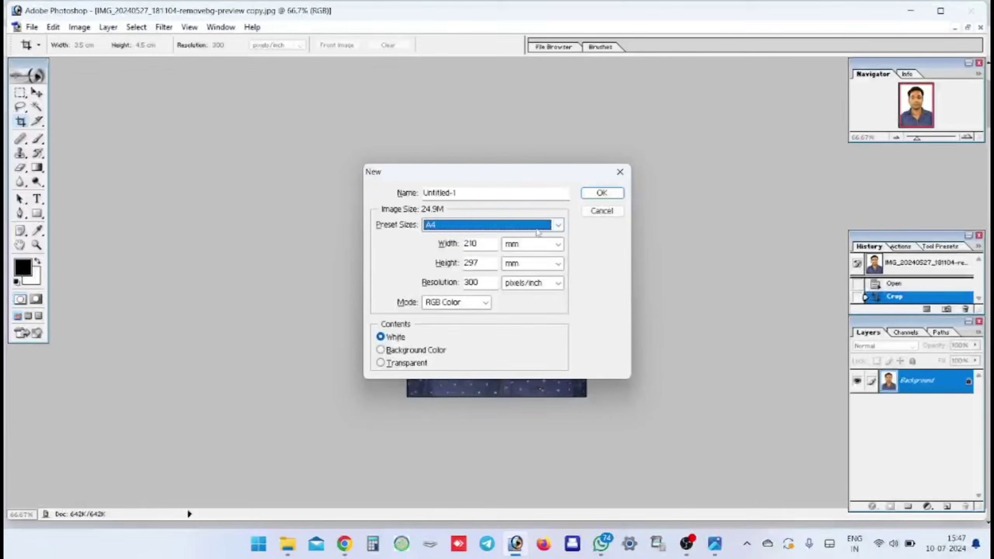
pyautogui.click(485, 224)
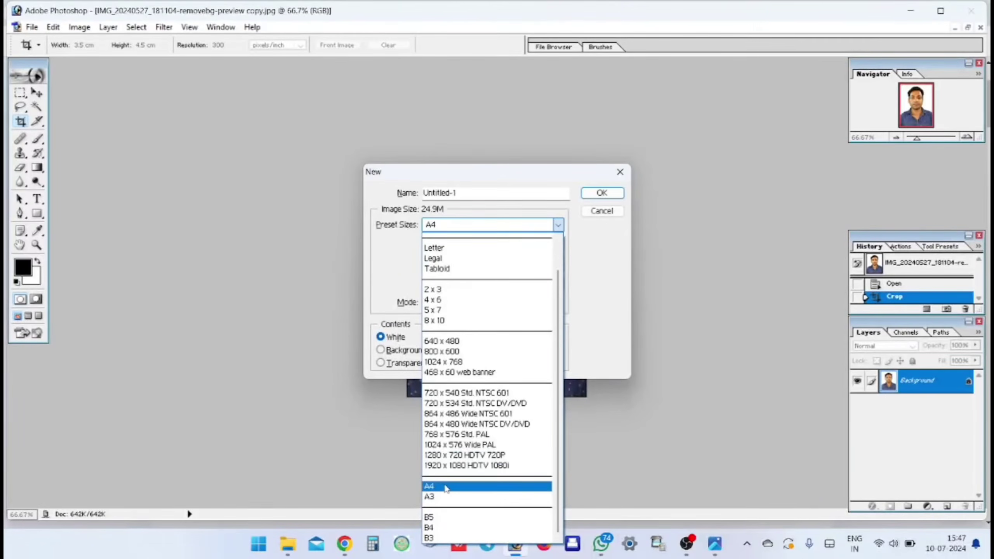
pyautogui.click(446, 487)
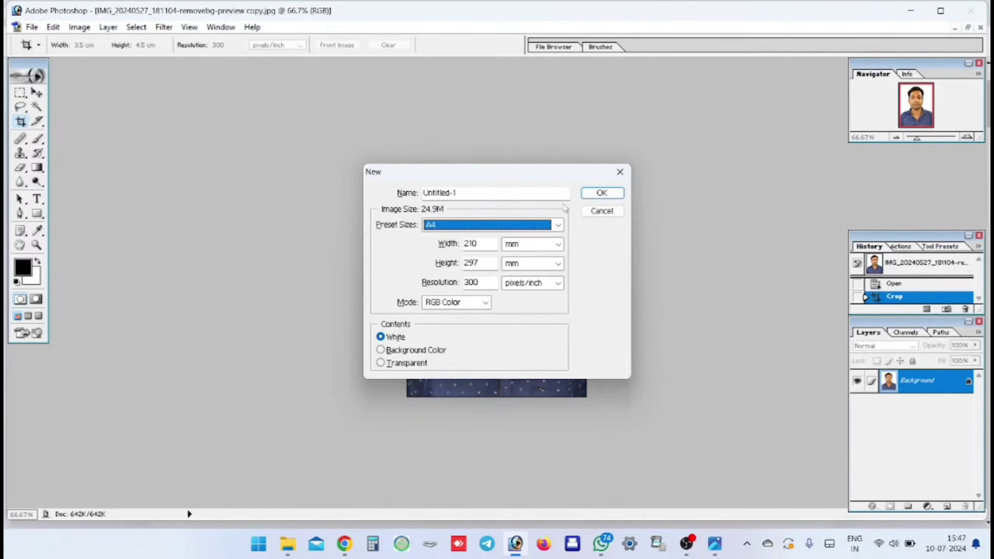
pyautogui.click(589, 193)
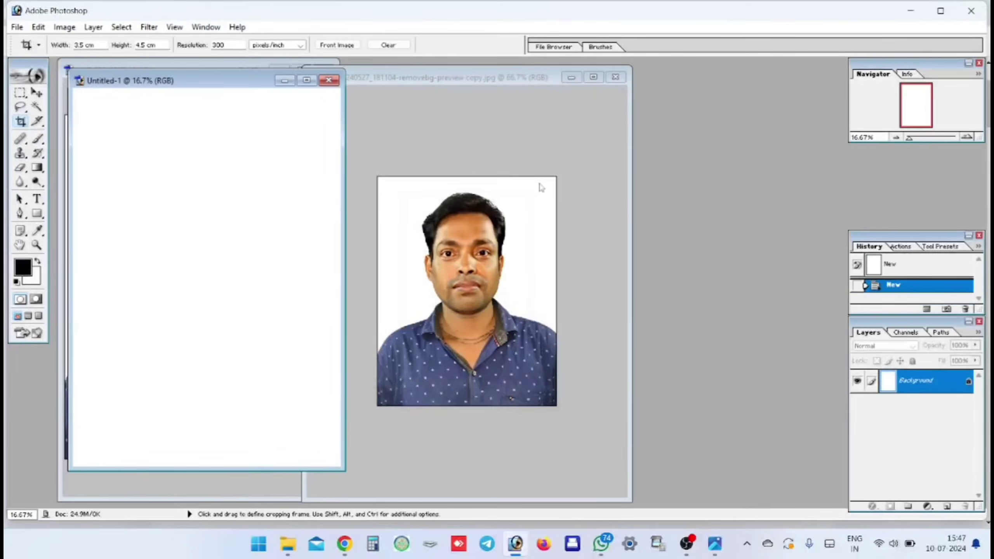
# Step: Copy the cropped portrait into the blank A4 document with the Move tool and place it near the page's upper-left corner
pyautogui.moveTo(218, 81); pyautogui.dragTo(722, 101)
pyautogui.moveTo(536, 86); pyautogui.dragTo(285, 85)
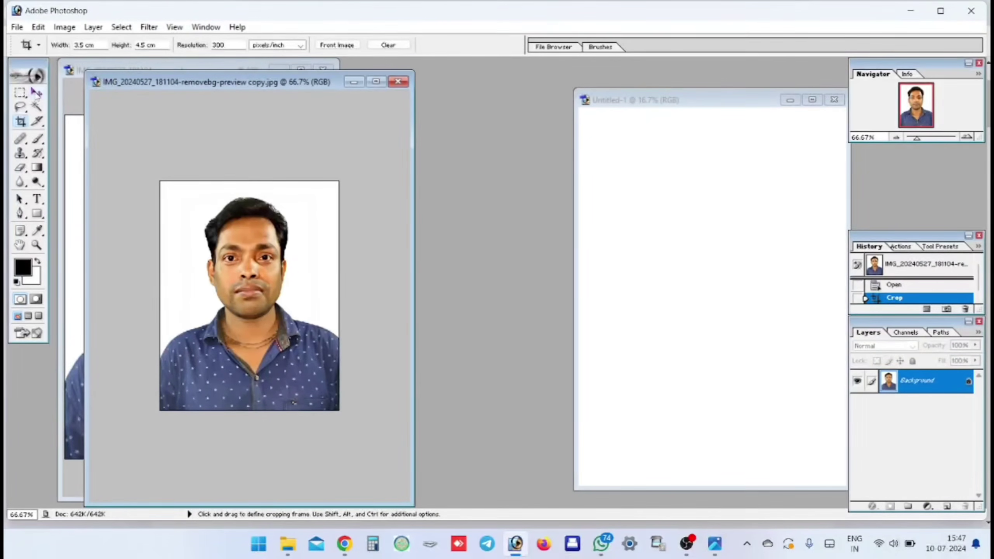
pyautogui.click(36, 93)
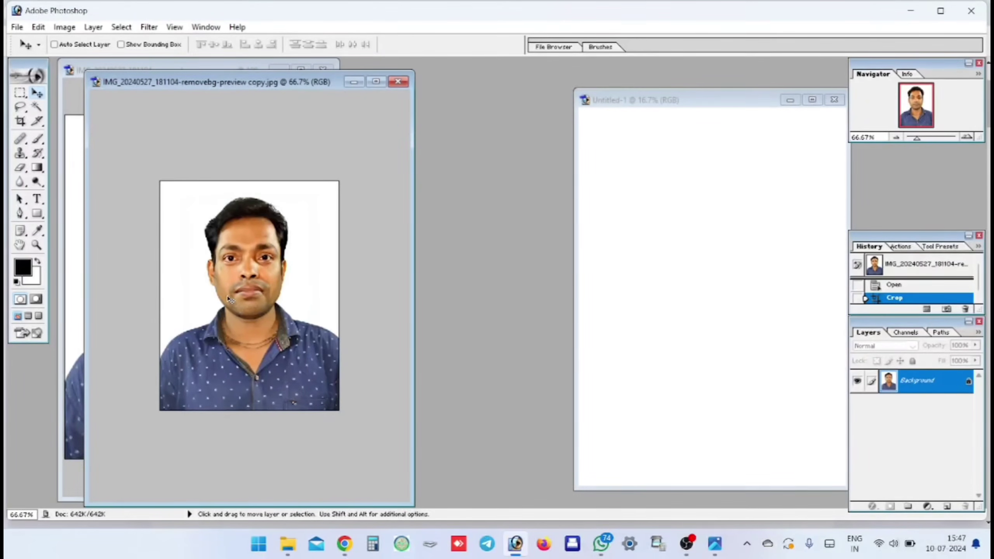
pyautogui.moveTo(513, 296); pyautogui.dragTo(677, 286)
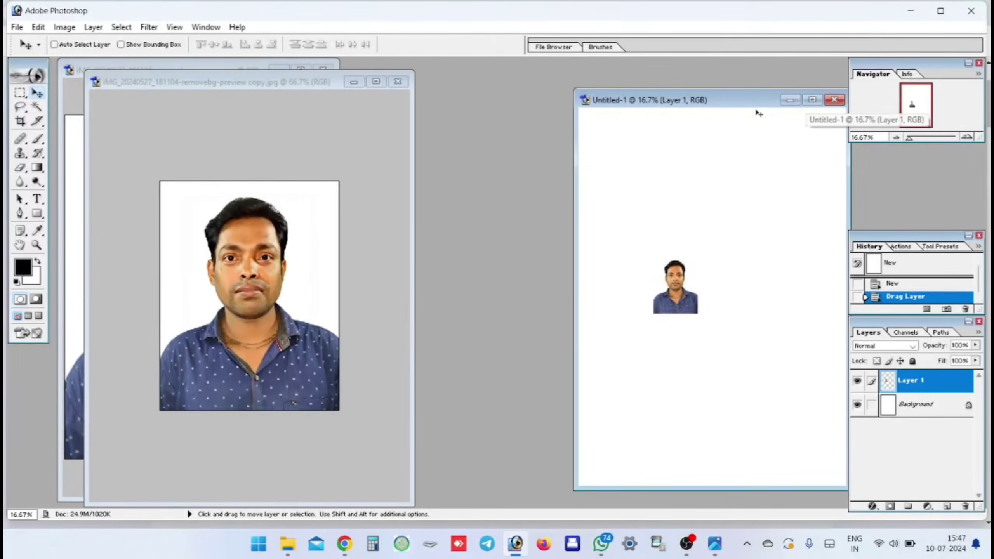
pyautogui.click(812, 100)
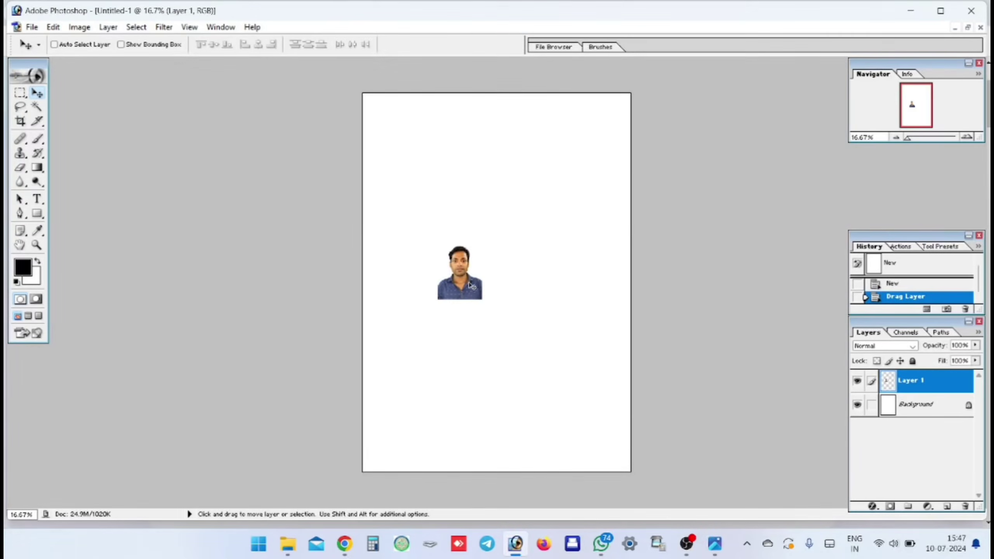
pyautogui.moveTo(471, 286); pyautogui.dragTo(409, 153)
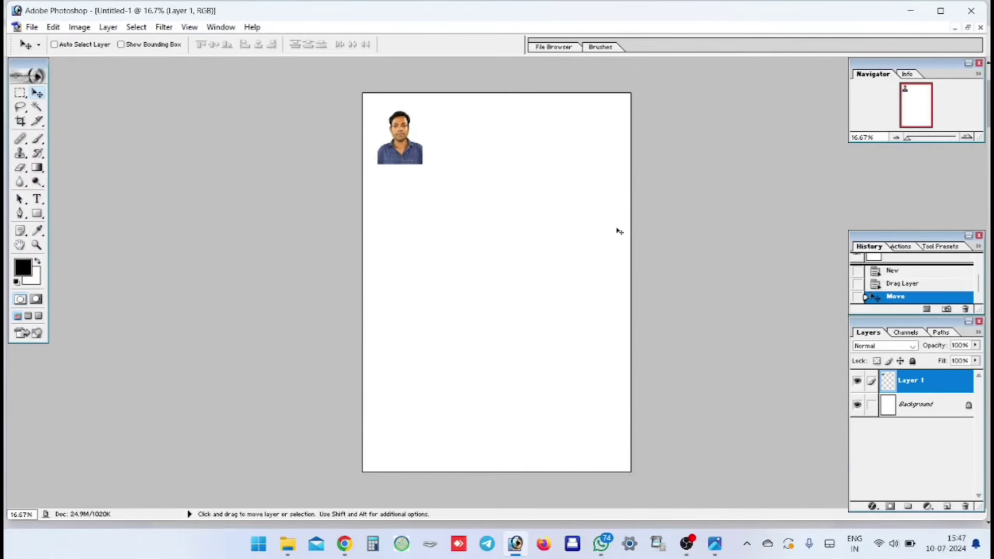
# Step: Add a centred 5 px black stroke around the portrait and shift it closer to the page's upper-left corner
pyautogui.hotkey('ctrl', '+')
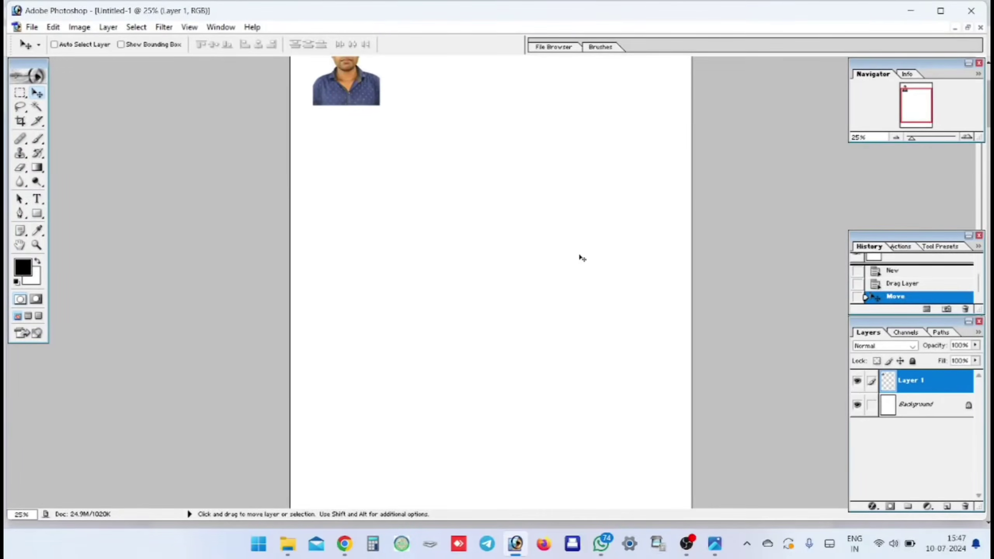
pyautogui.scroll(3, 582, 259)
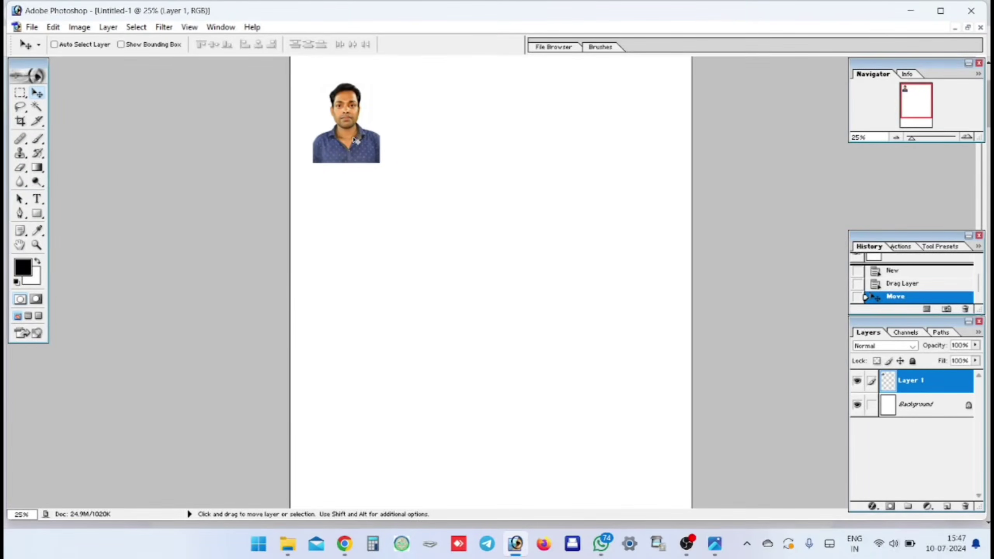
pyautogui.click(58, 27)
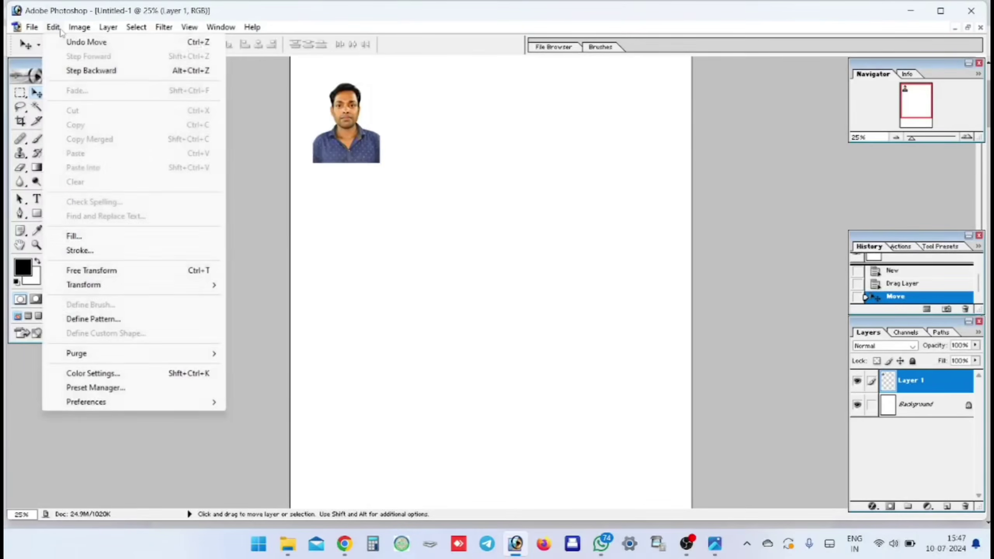
pyautogui.click(87, 258)
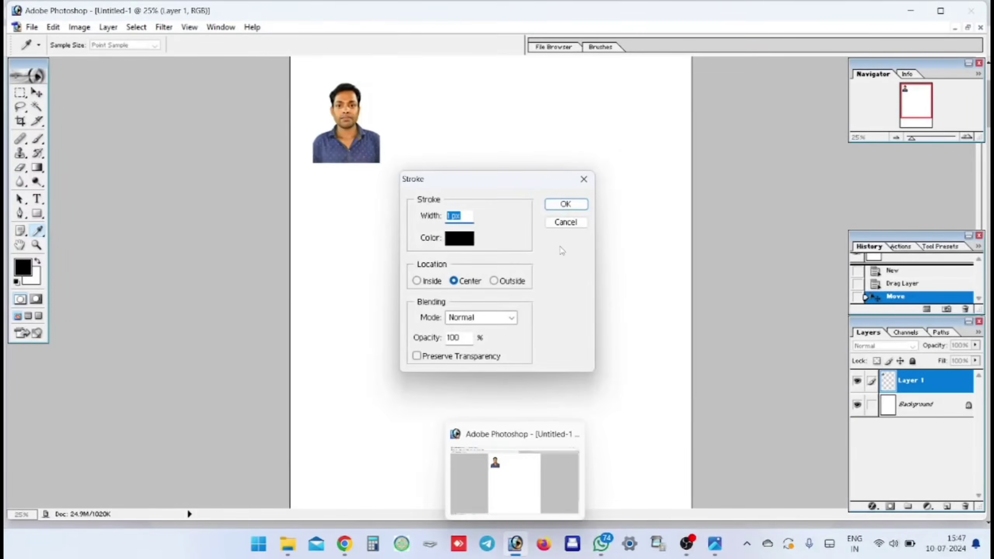
pyautogui.click(453, 215)
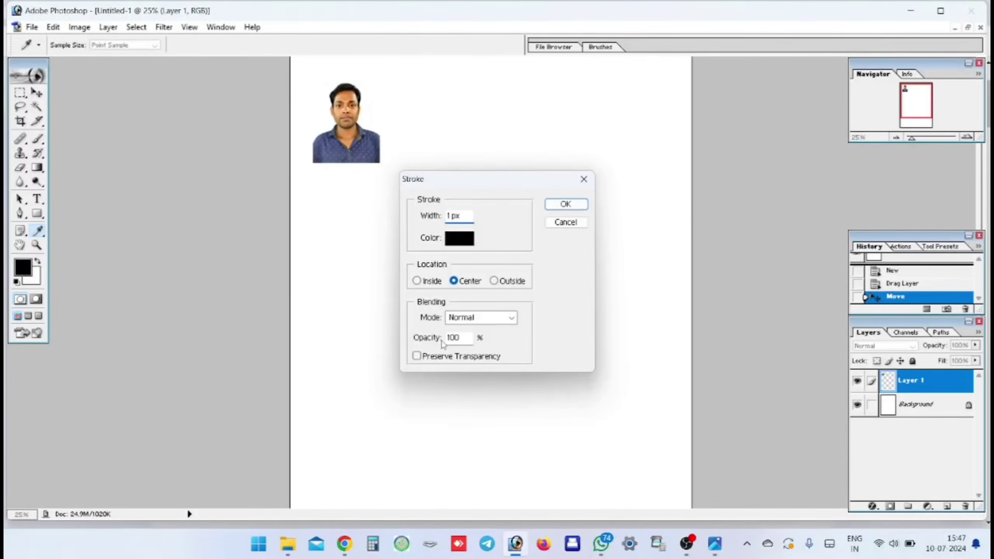
pyautogui.write('5')
pyautogui.click(560, 203)
pyautogui.moveTo(347, 146); pyautogui.dragTo(336, 129)
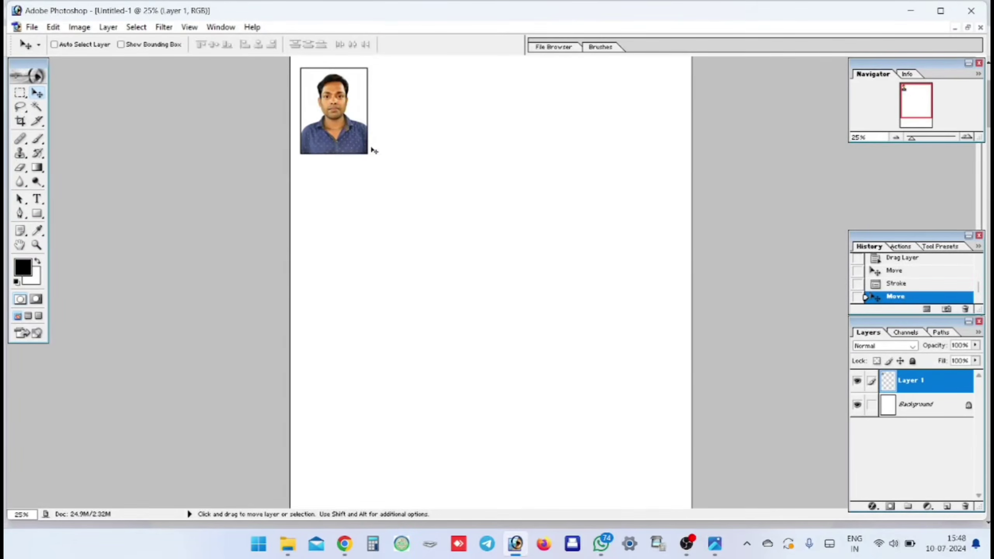
# Step: Duplicate the bordered portrait four times along the top of the page to form an evenly spaced row of five
pyautogui.hotkey('ctrl', '-')
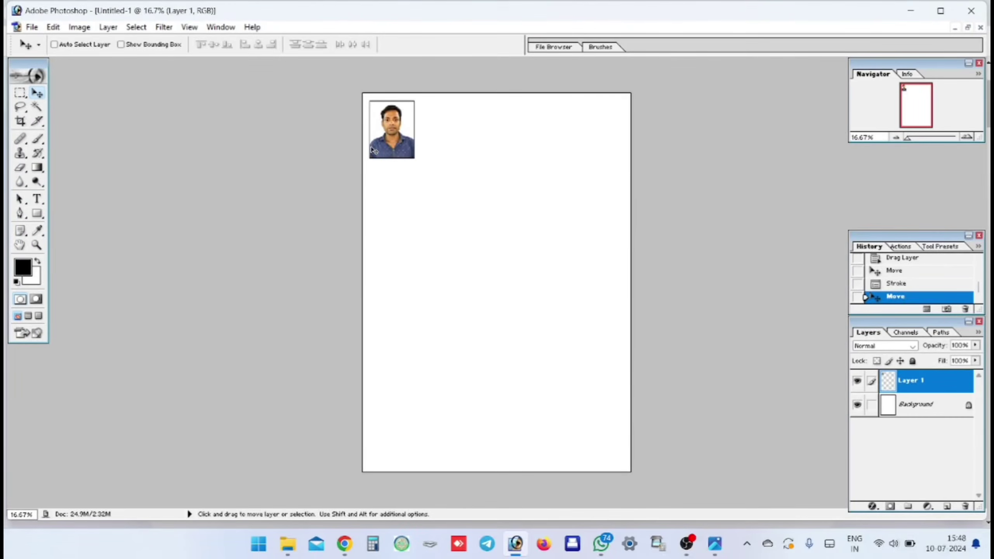
pyautogui.hotkey('ctrl', '+')
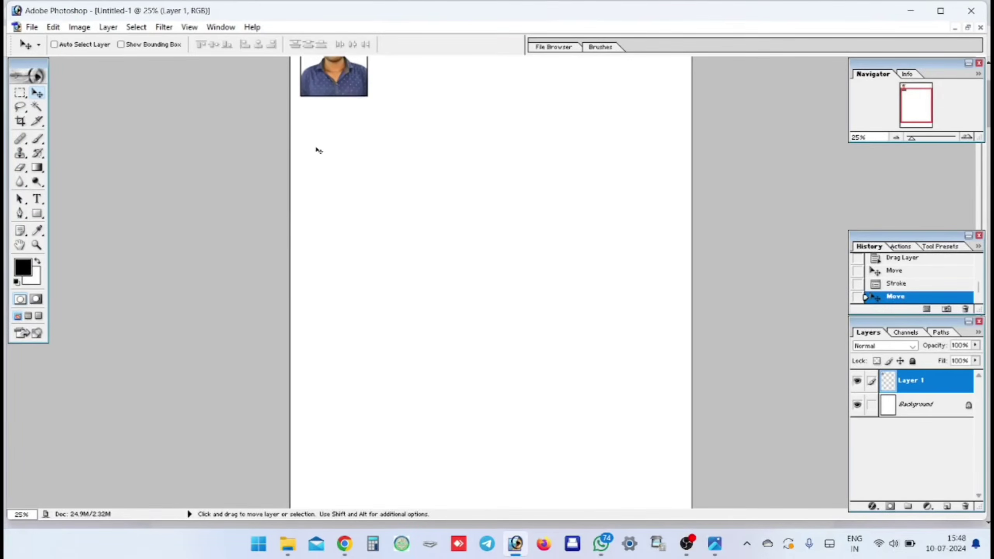
pyautogui.scroll(3, 319, 150)
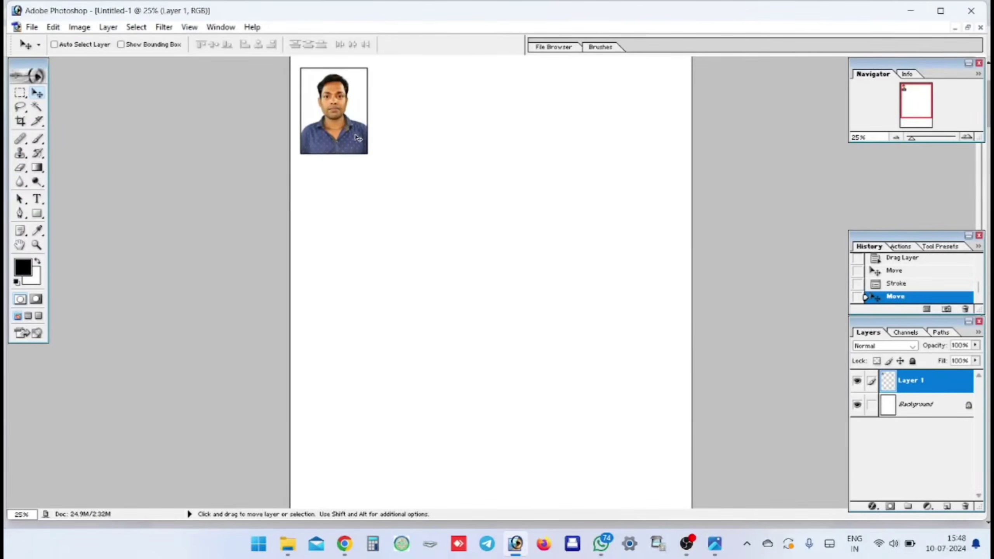
pyautogui.hotkey('alt', 'shift')
pyautogui.hotkey('alt', 'shift')
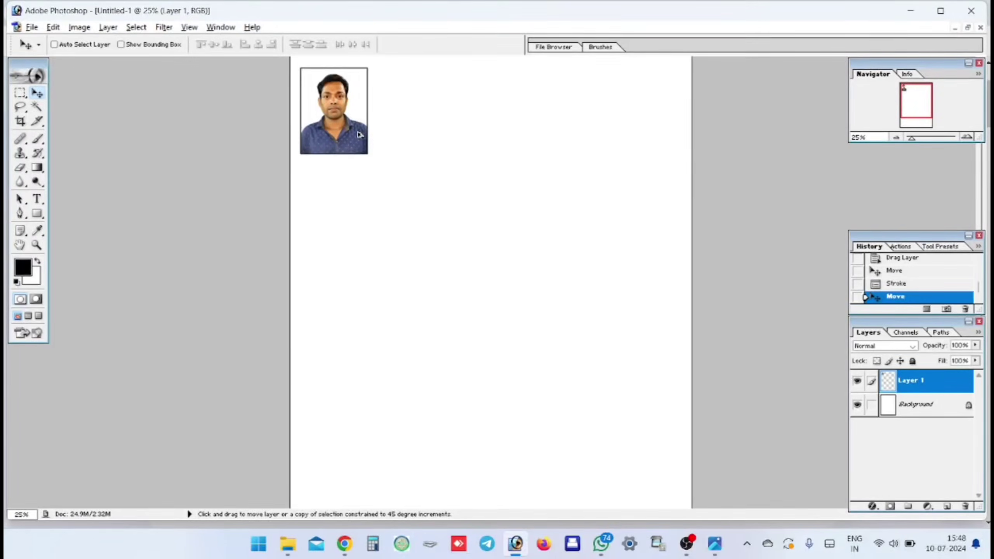
pyautogui.moveTo(359, 135); pyautogui.dragTo(642, 144)
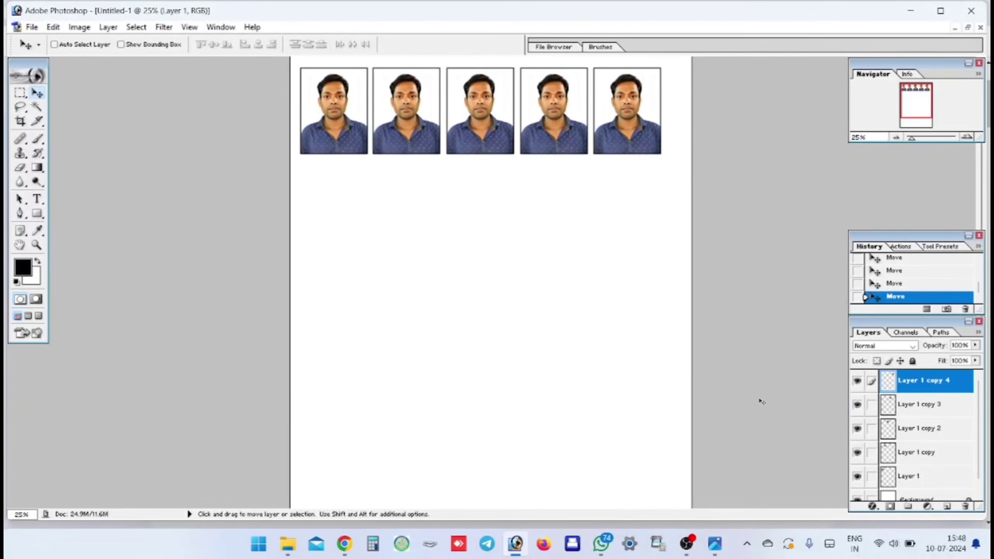
# Step: Delete the four duplicate portrait layers, keeping only the original Layer 1 and the background
pyautogui.click(964, 506)
pyautogui.press('Return')
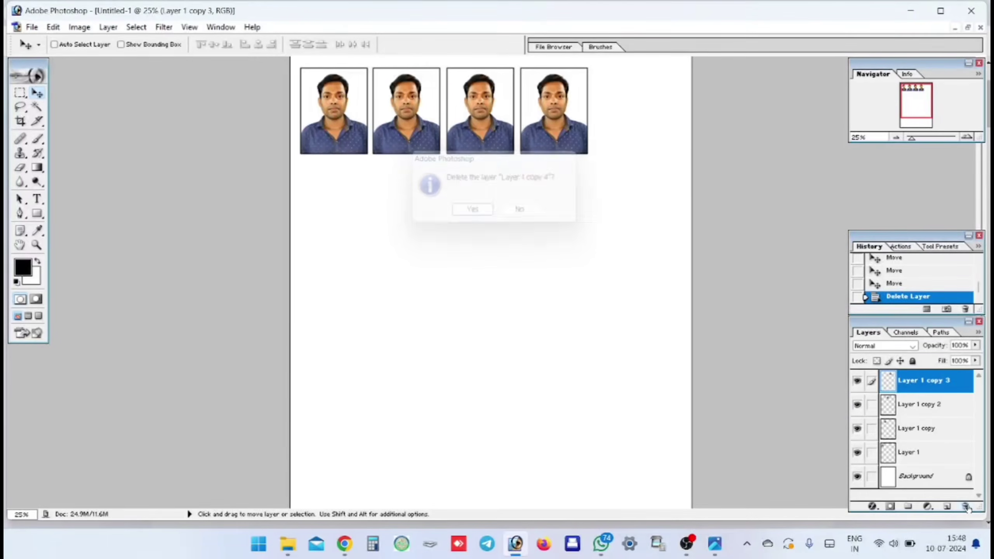
pyautogui.click(965, 507)
pyautogui.click(965, 507)
pyautogui.click(965, 506)
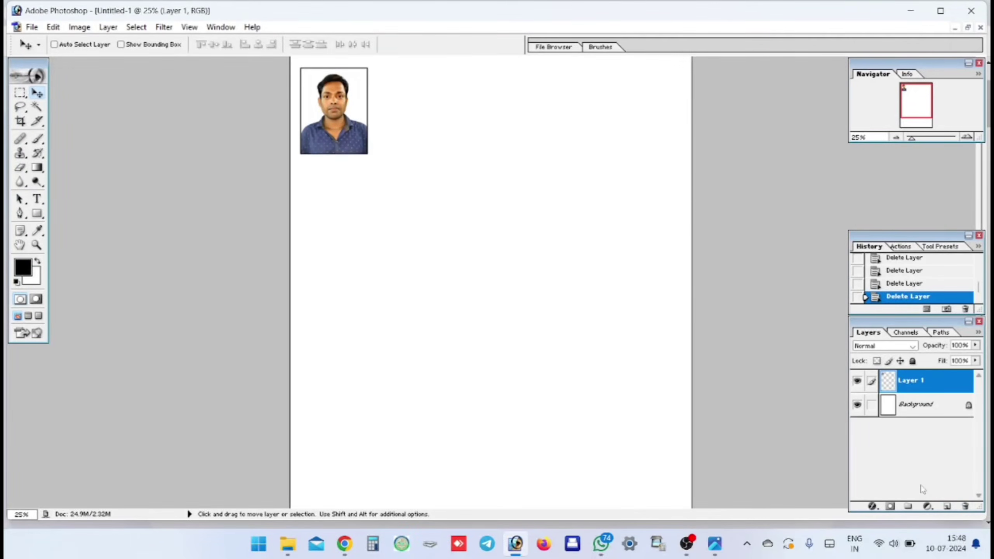
# Step: Scale the portrait proportionally to about 78.8% and duplicate it five times to form a row of six across the page top
pyautogui.hotkey('ctrl', 't')
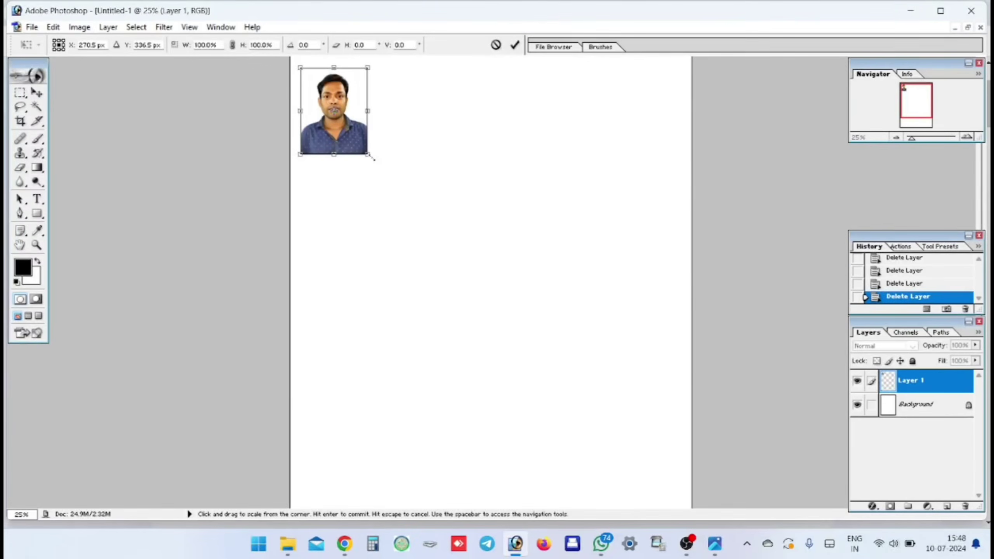
pyautogui.moveTo(368, 155); pyautogui.dragTo(355, 136)
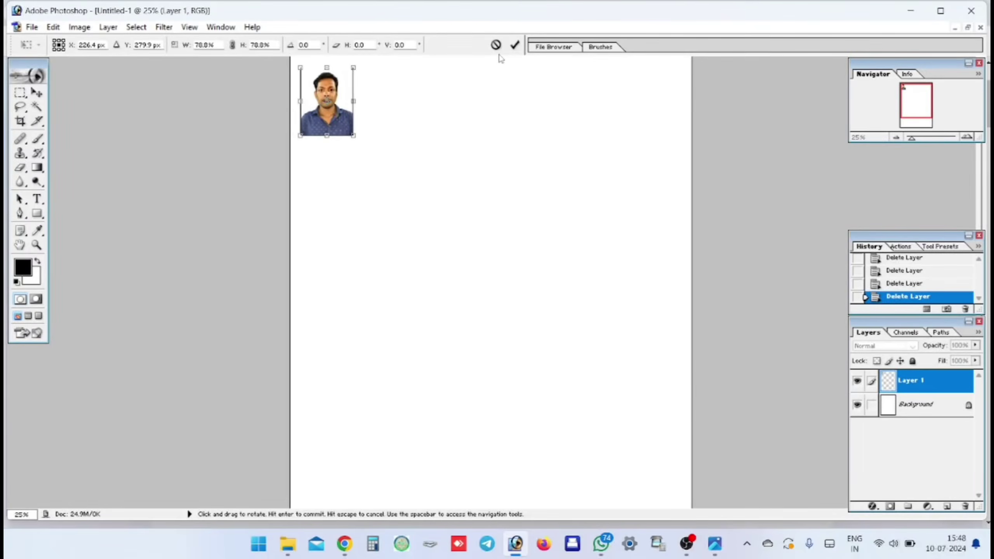
pyautogui.click(514, 44)
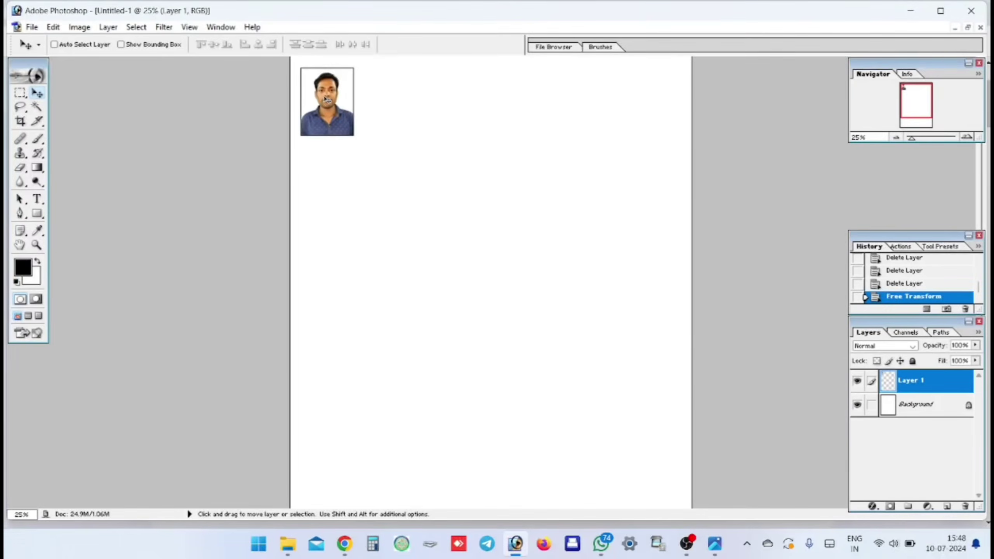
pyautogui.moveTo(327, 100); pyautogui.dragTo(631, 126)
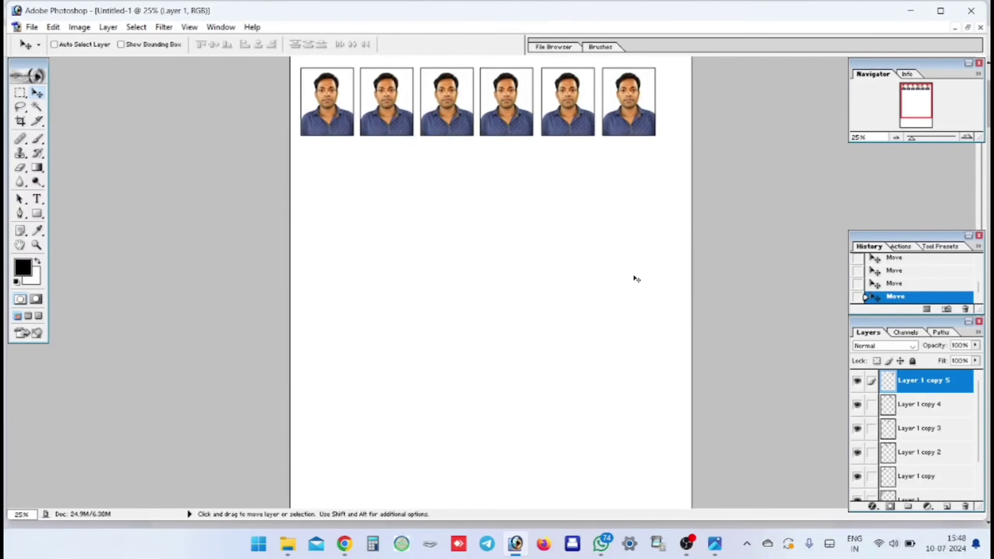
# Step: Start printing the sheet and bring up the properties of the Canon G2010 series printer
pyautogui.hotkey('ctrl', 'p')
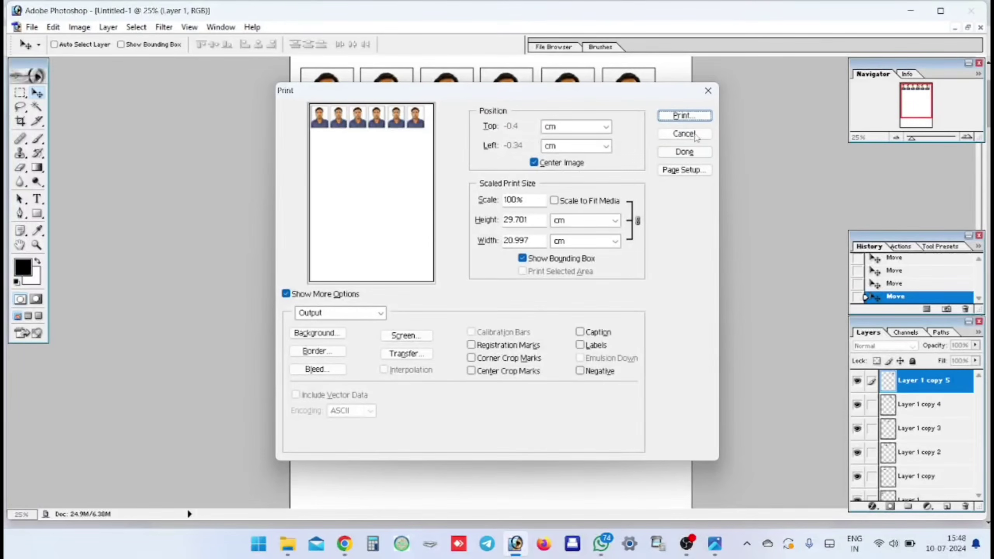
pyautogui.click(684, 116)
pyautogui.click(493, 211)
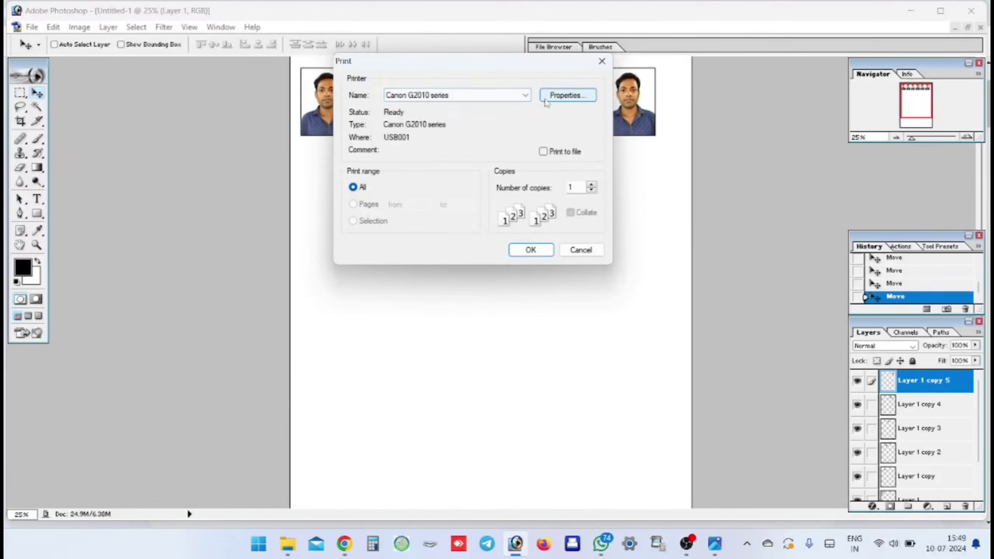
pyautogui.click(568, 95)
# Step: Apply the Photo Printing preset, disable borderless printing and set the media type to High Resolution Paper
pyautogui.click(405, 136)
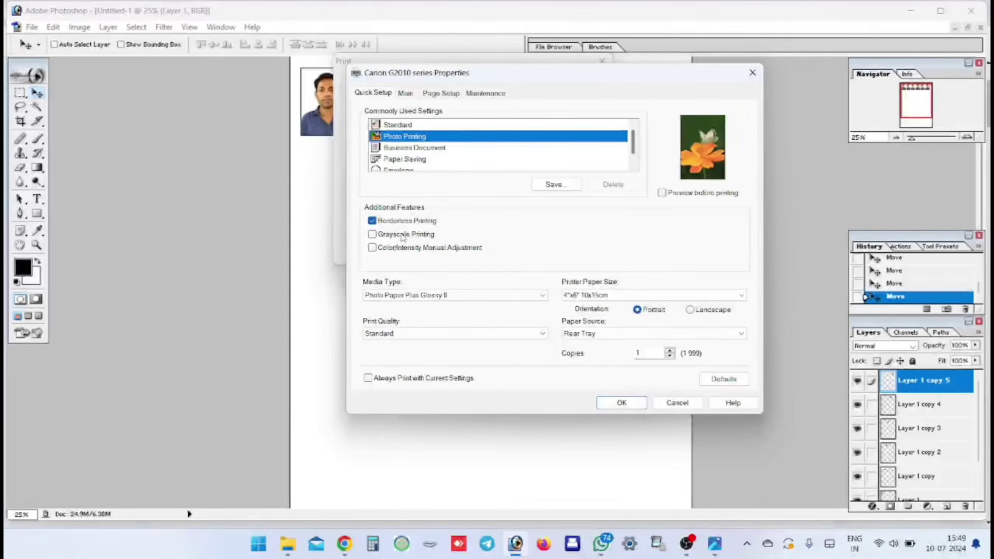
pyautogui.click(429, 297)
pyautogui.click(372, 222)
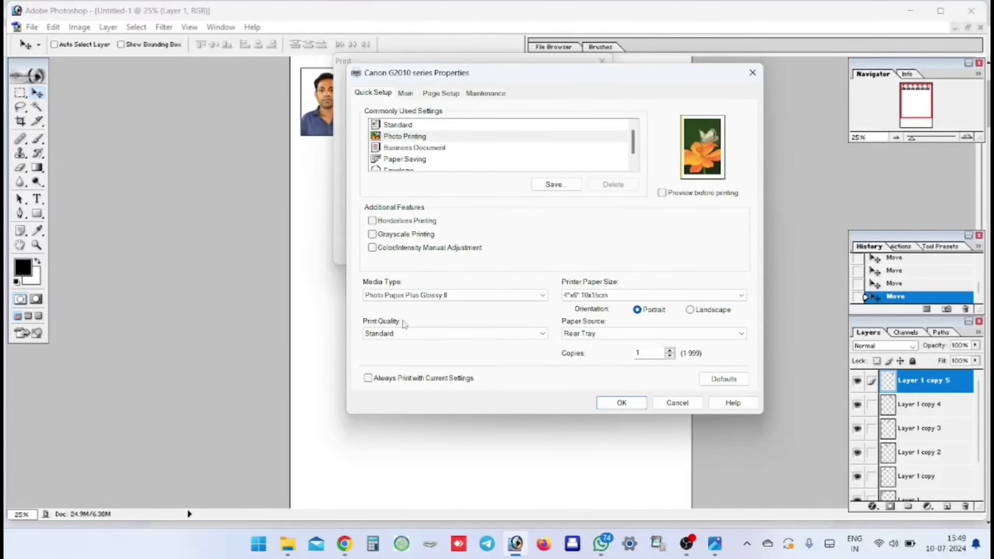
pyautogui.click(423, 296)
pyautogui.moveTo(413, 365)
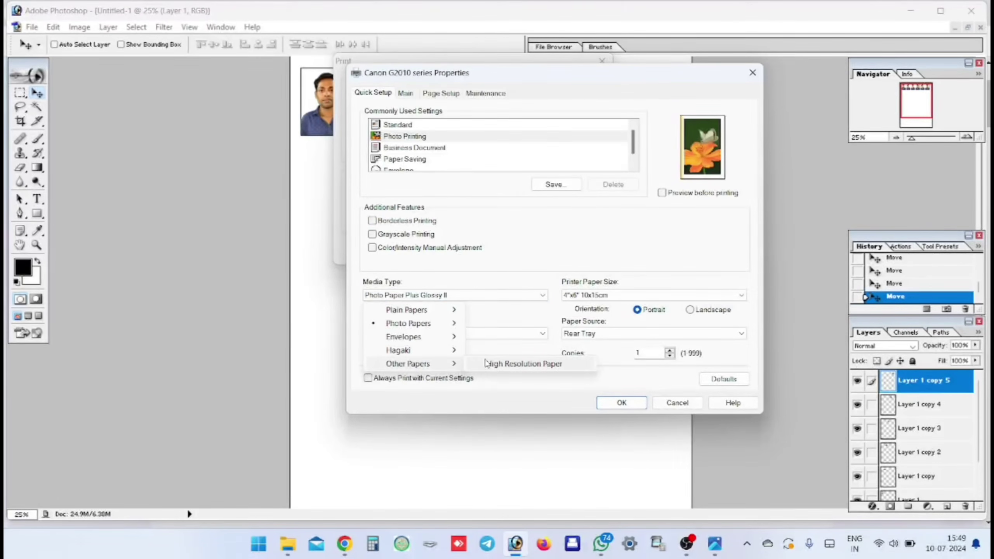
pyautogui.click(494, 365)
# Step: Check the available print quality and printer paper size options, and leave the print setup without printing
pyautogui.click(439, 334)
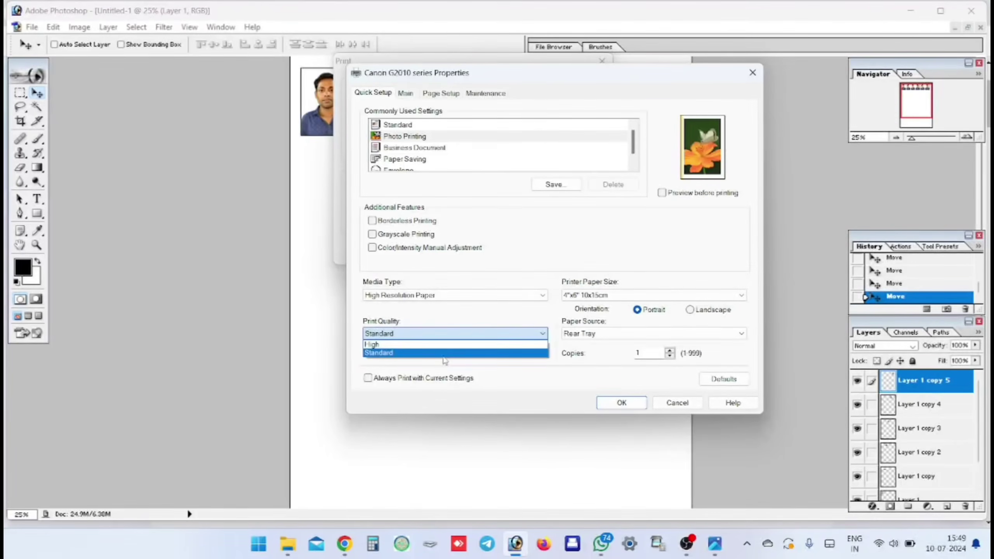
pyautogui.click(496, 309)
pyautogui.click(612, 296)
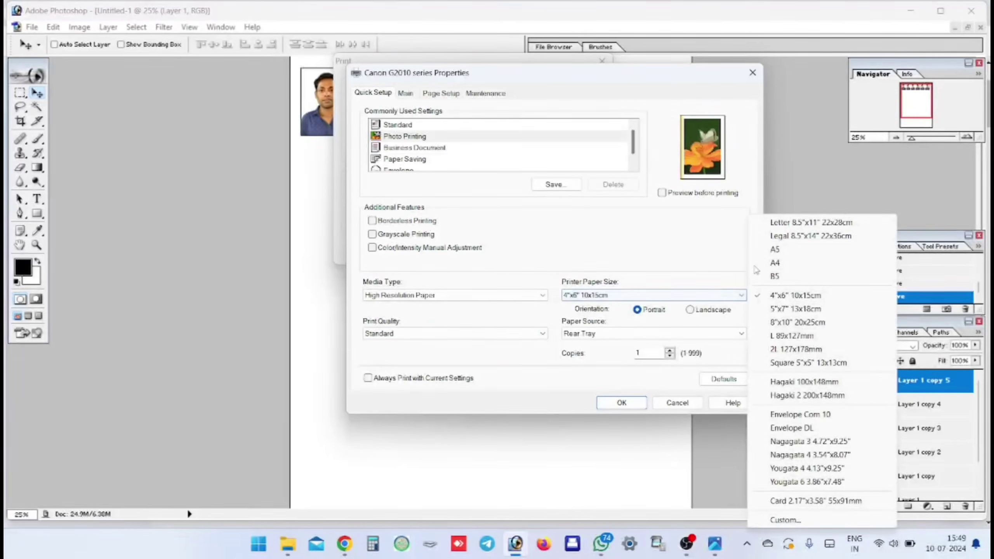
pyautogui.click(752, 73)
pyautogui.click(751, 73)
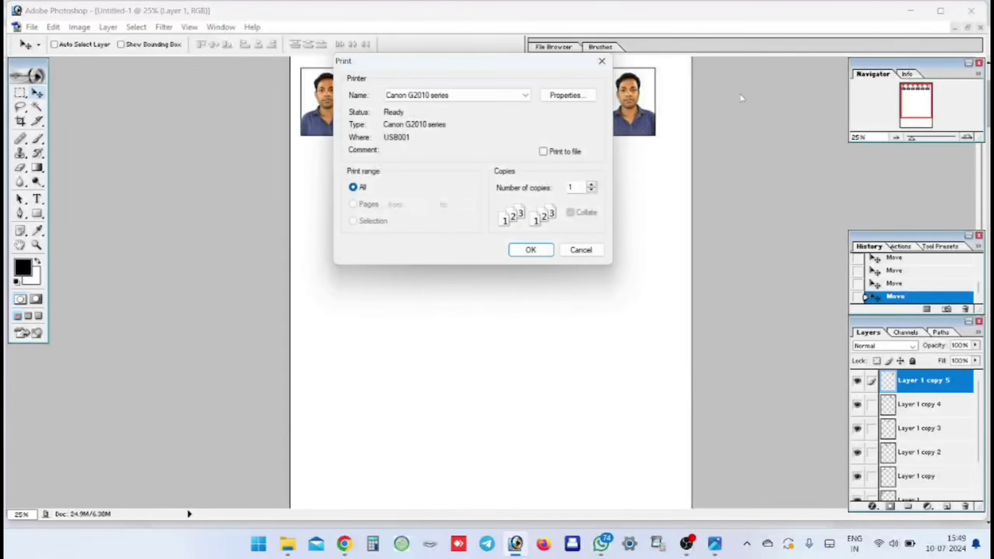
pyautogui.click(602, 61)
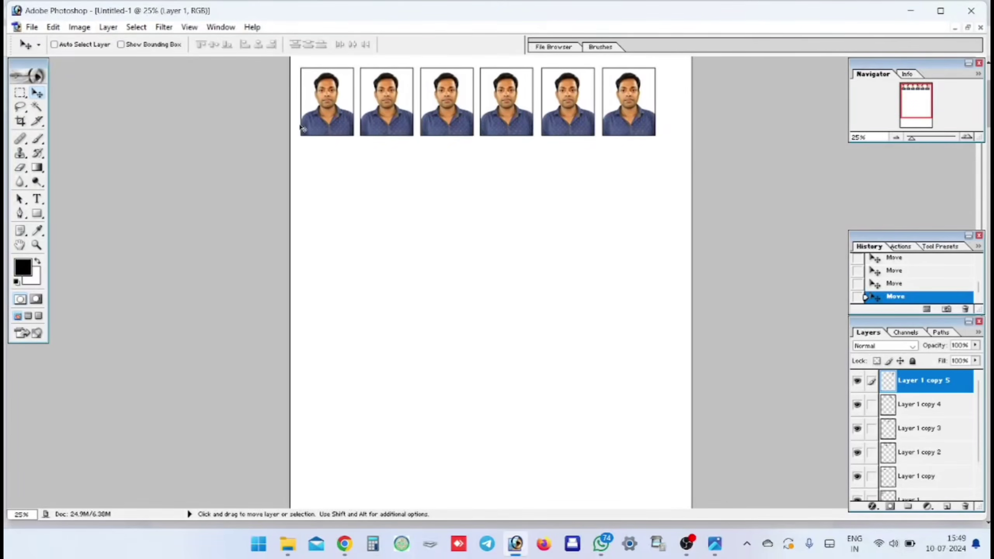
# Step: Select a page-wide rectangle around the row of six portraits and paste a merged copy of it as a new layer
pyautogui.click(20, 94)
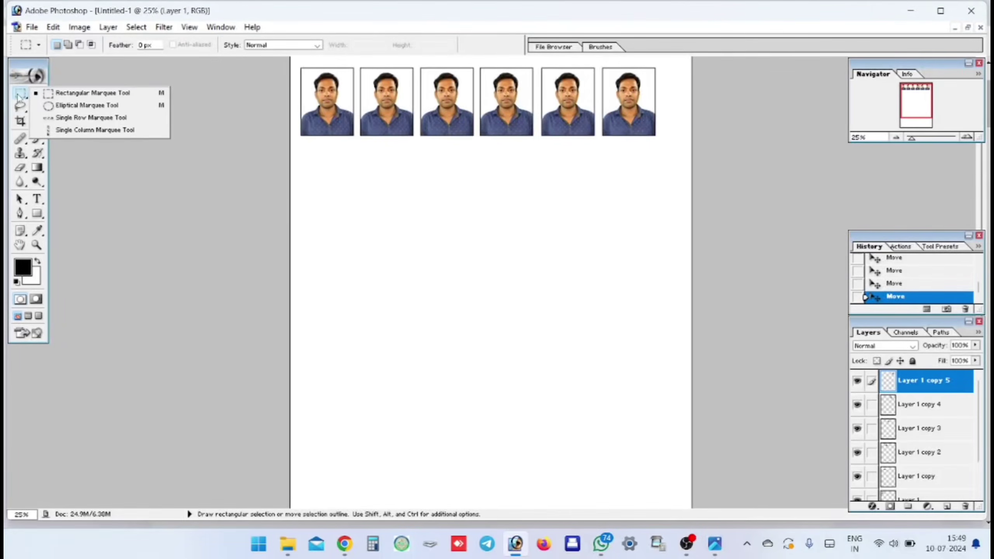
pyautogui.click(92, 93)
pyautogui.moveTo(291, 67); pyautogui.dragTo(692, 140)
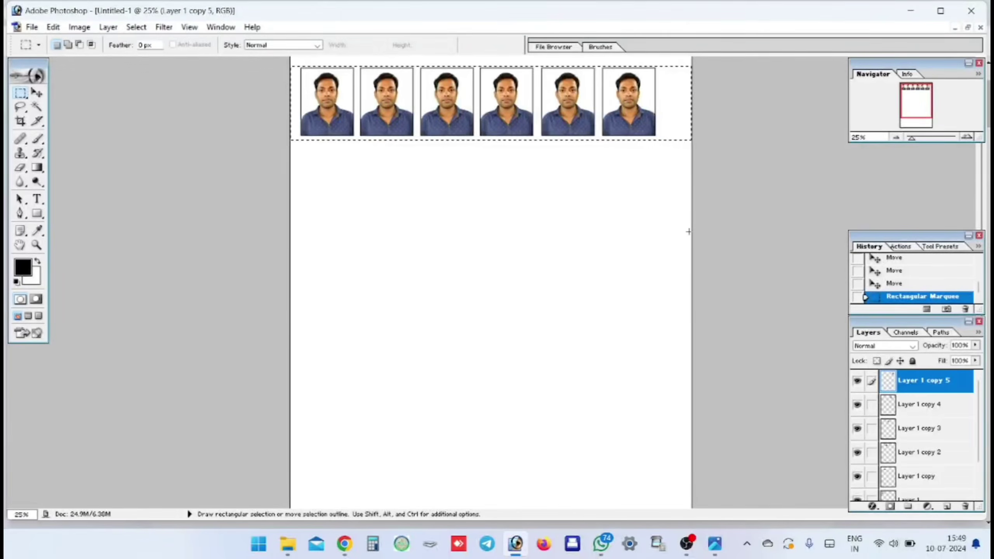
pyautogui.press('Up')
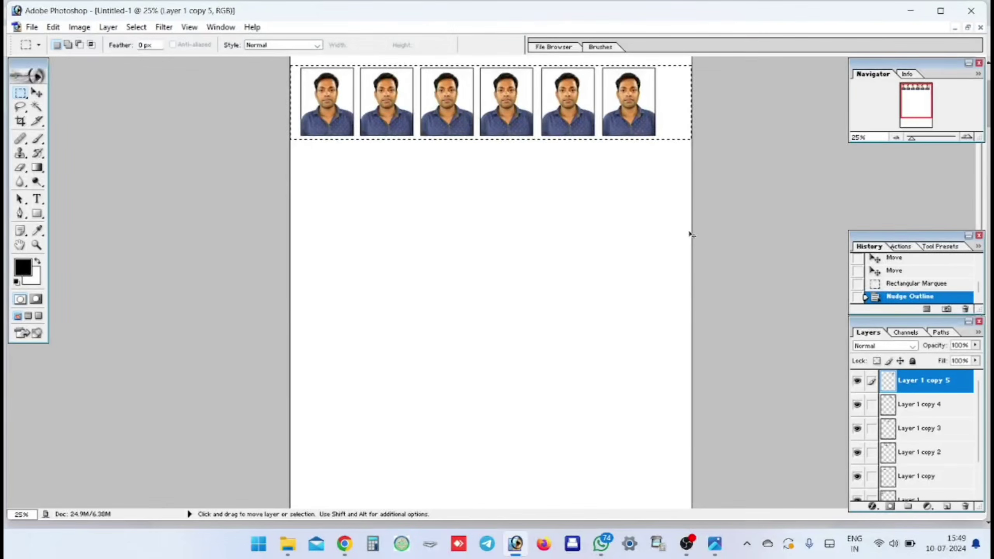
pyautogui.press('ctrl')
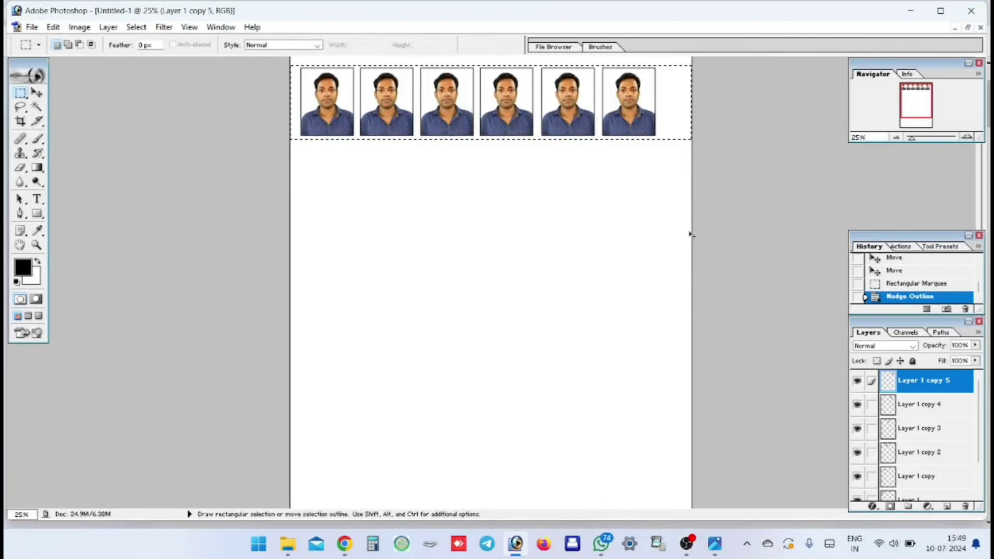
pyautogui.hotkey('ctrl', 'v')
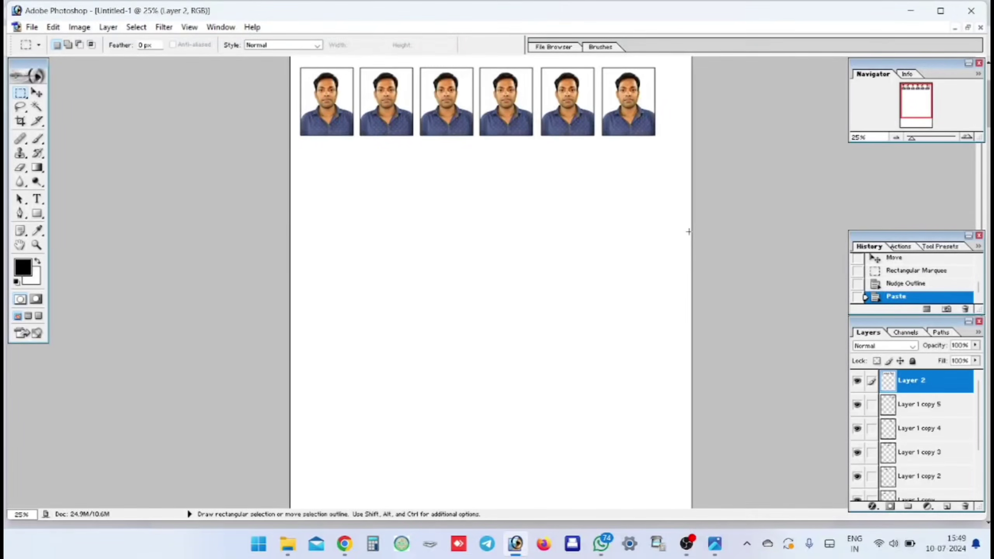
# Step: Duplicate the merged portrait row six times straight down the page to fill it with seven evenly spaced rows
pyautogui.click(41, 93)
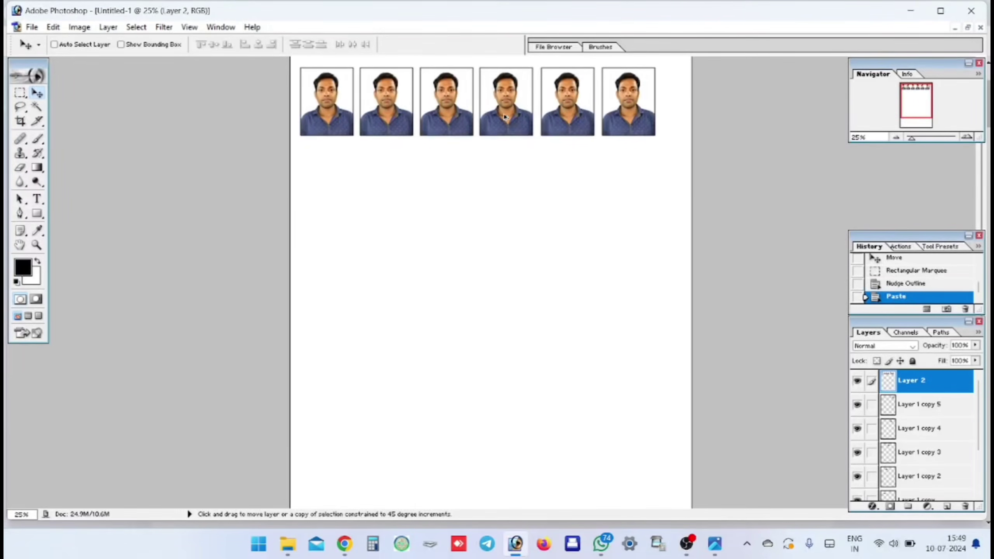
pyautogui.moveTo(505, 116); pyautogui.dragTo(508, 468)
pyautogui.hotkey('ctrl', '-')
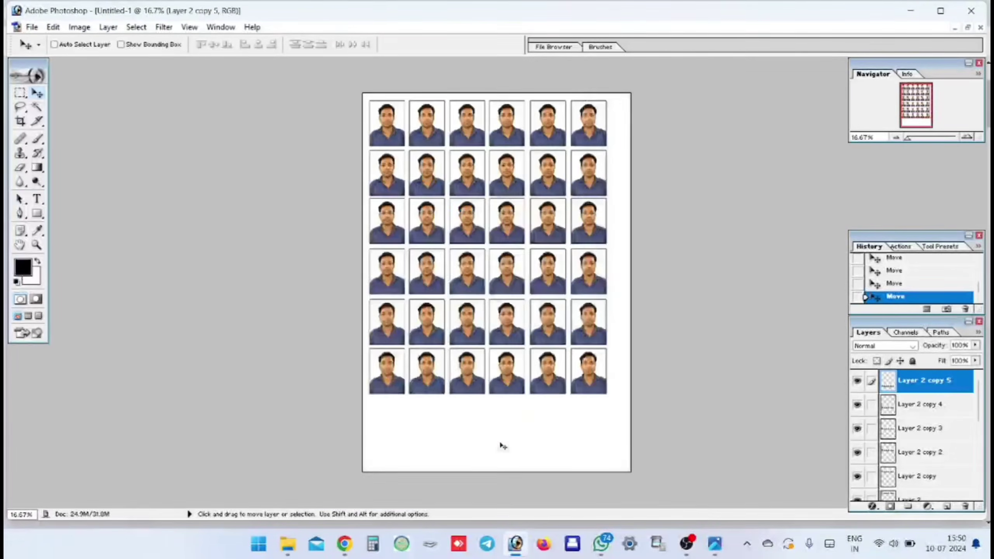
pyautogui.hotkey('ctrl', '-')
pyautogui.hotkey('ctrl', '+')
pyautogui.hotkey('ctrl', '+')
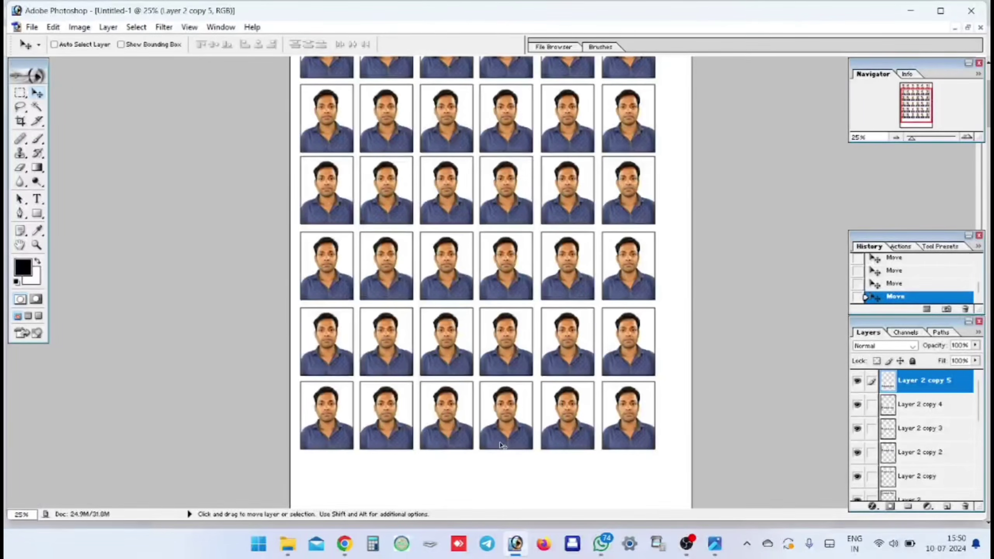
pyautogui.hotkey('ctrl', '-')
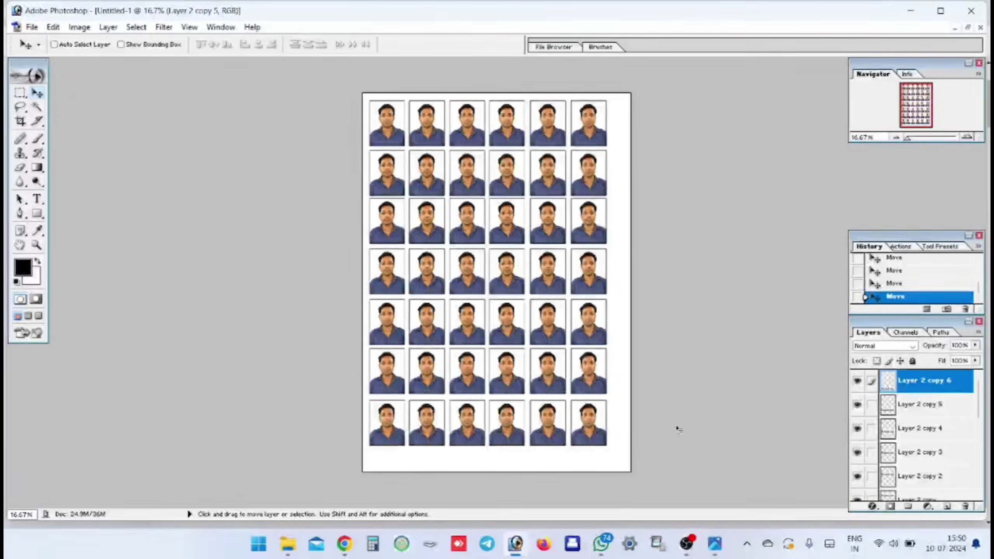